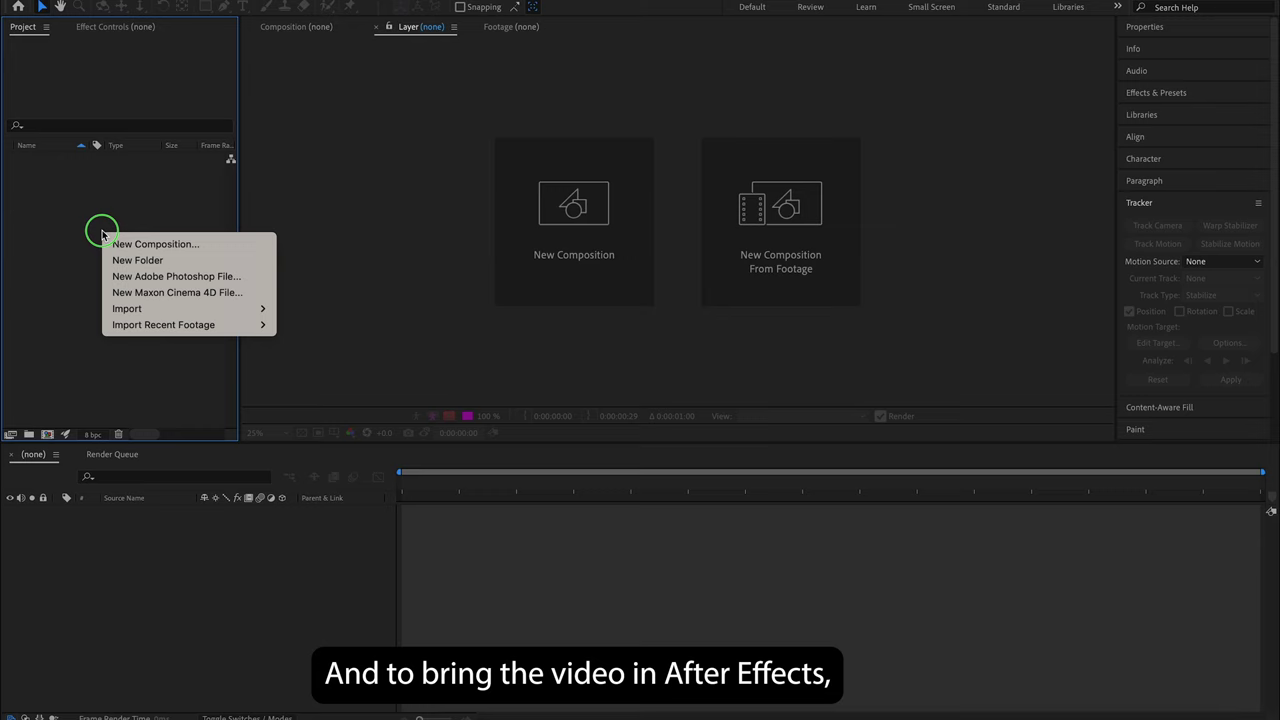
# Import locked on clip.MP4 from the Desktop into the project
pyautogui.moveTo(175, 318)
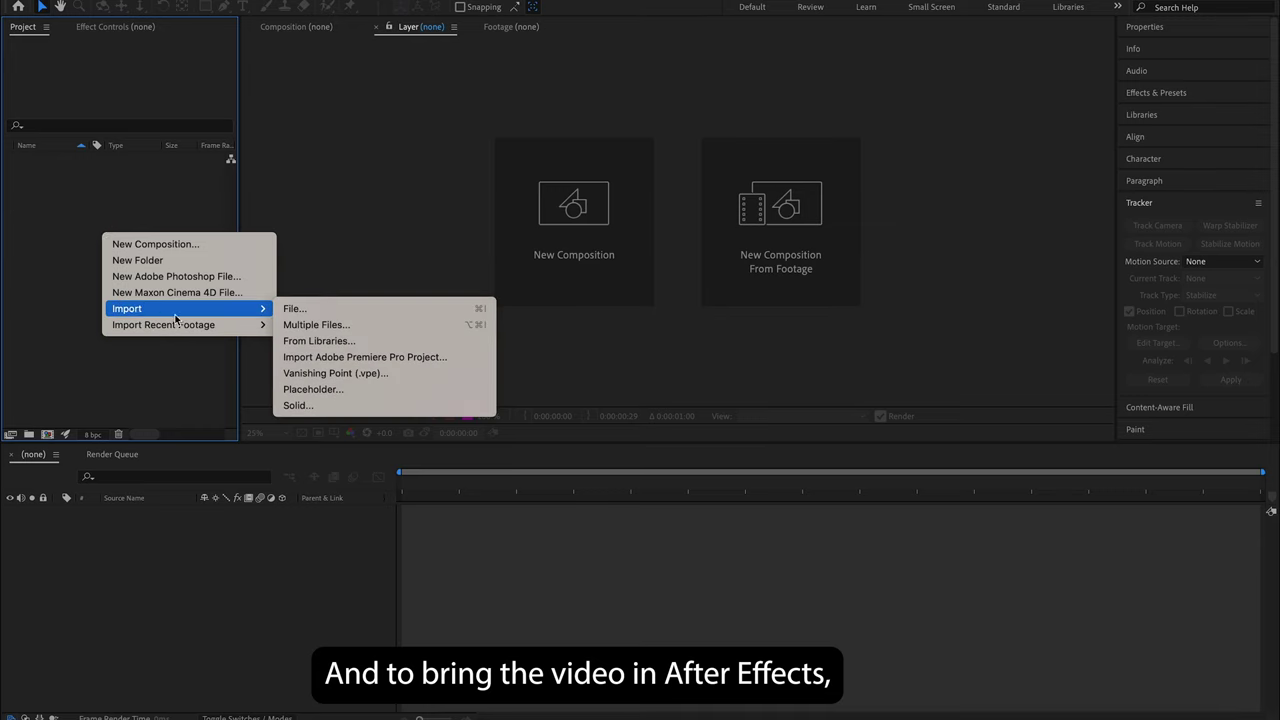
pyautogui.click(348, 310)
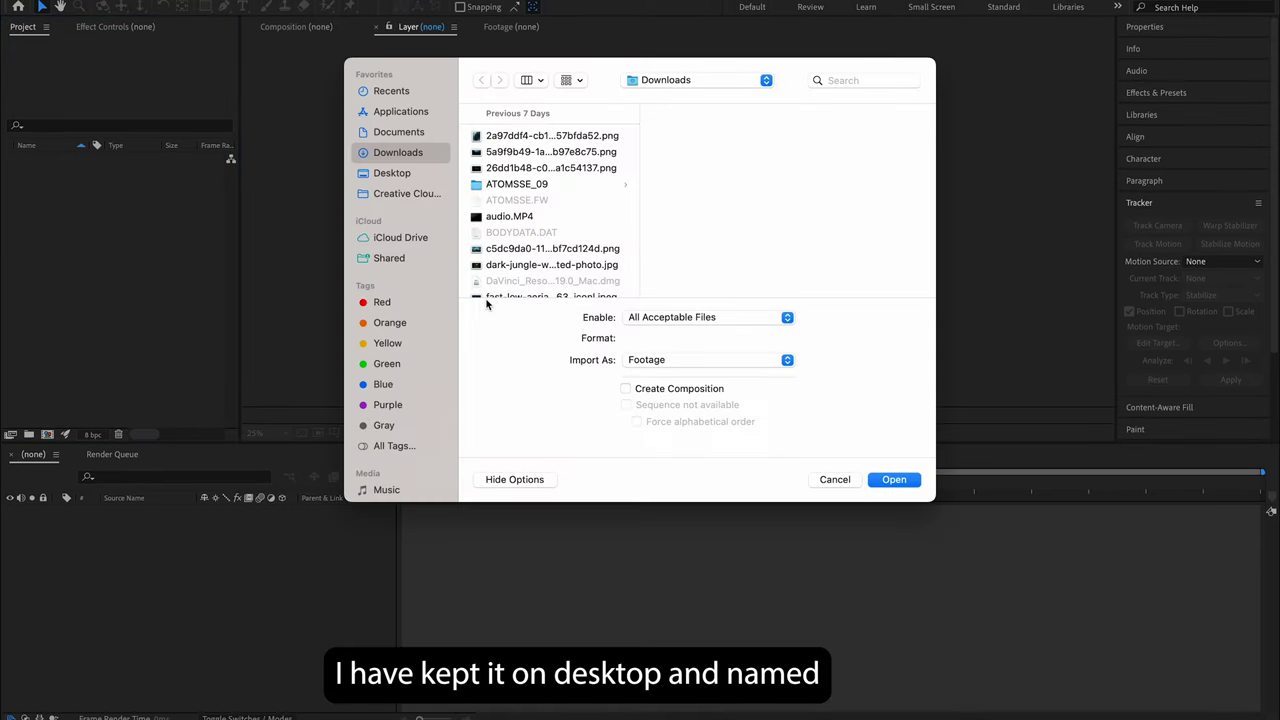
pyautogui.click(395, 176)
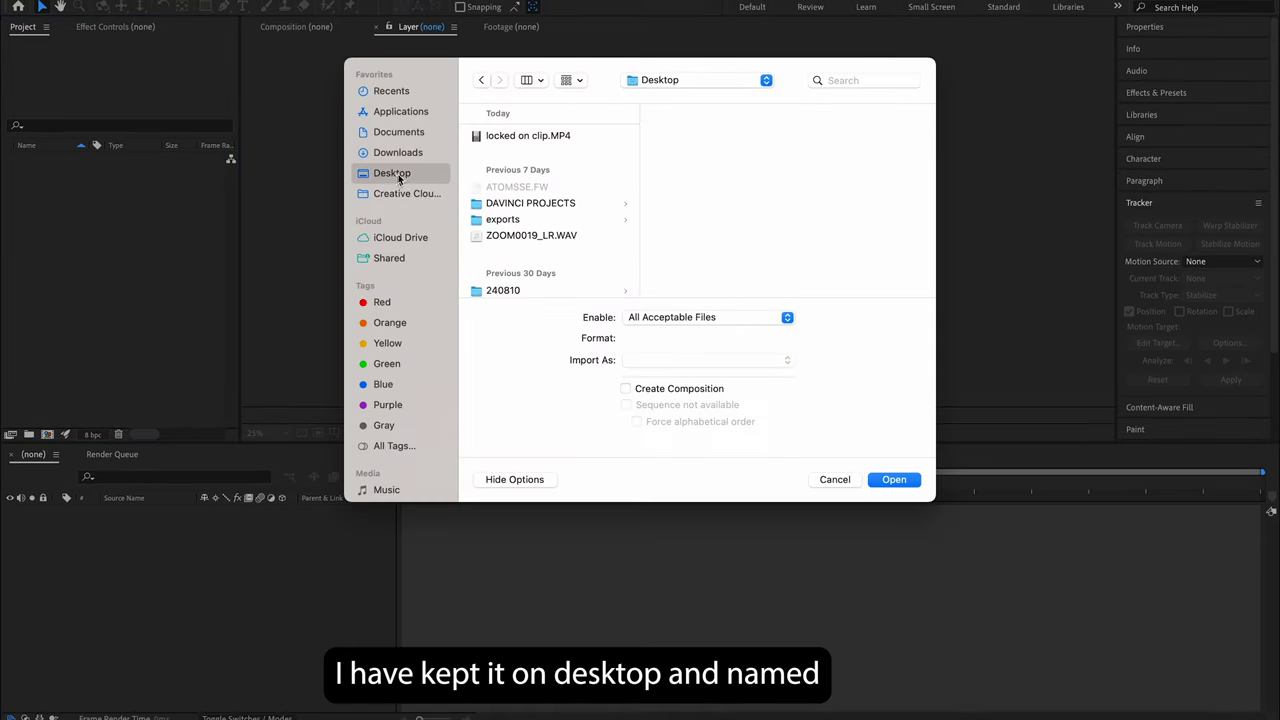
pyautogui.click(534, 141)
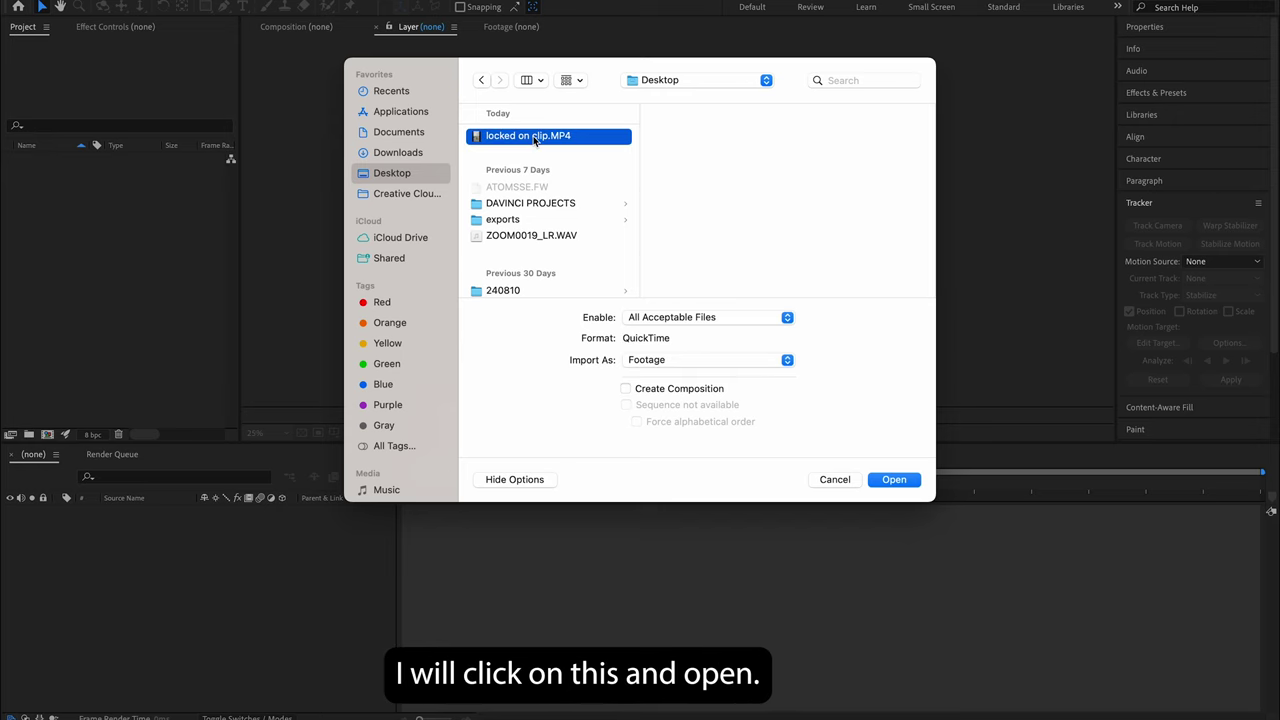
pyautogui.click(894, 480)
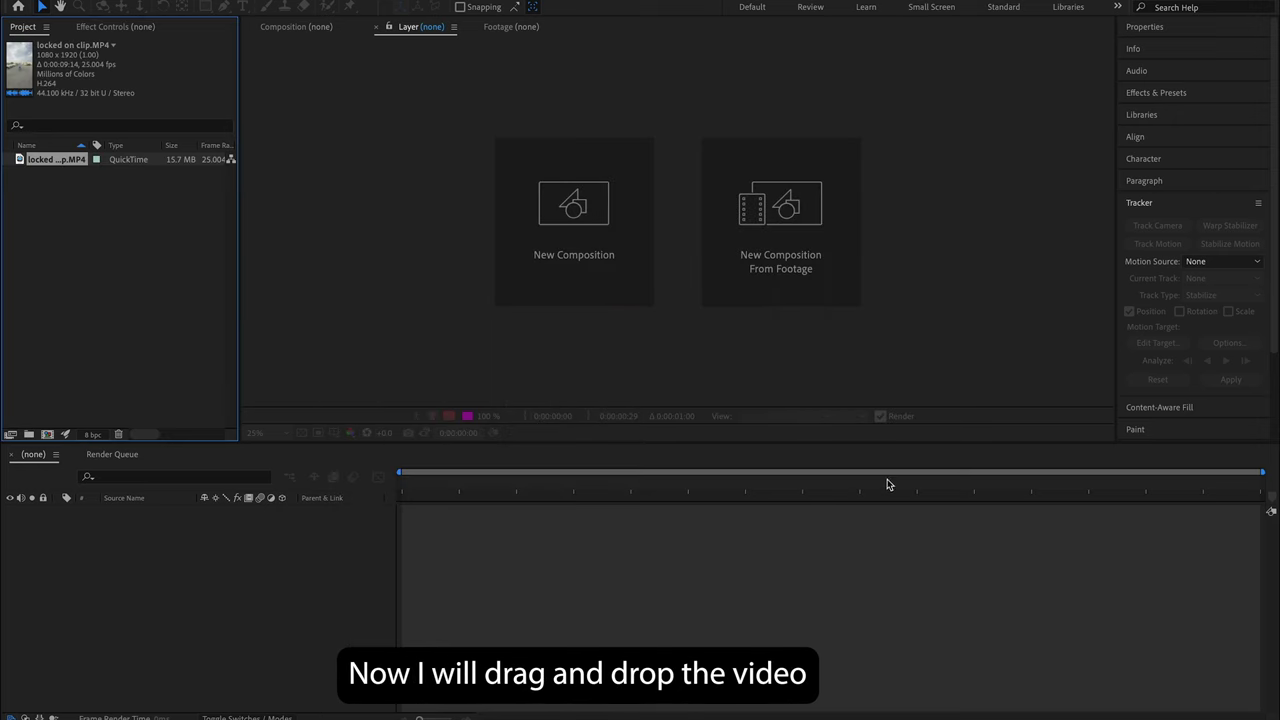
# Build a composition from the clip, split it at 0:00:03:20 and delete the tail
pyautogui.moveTo(38, 162); pyautogui.dragTo(580, 251)
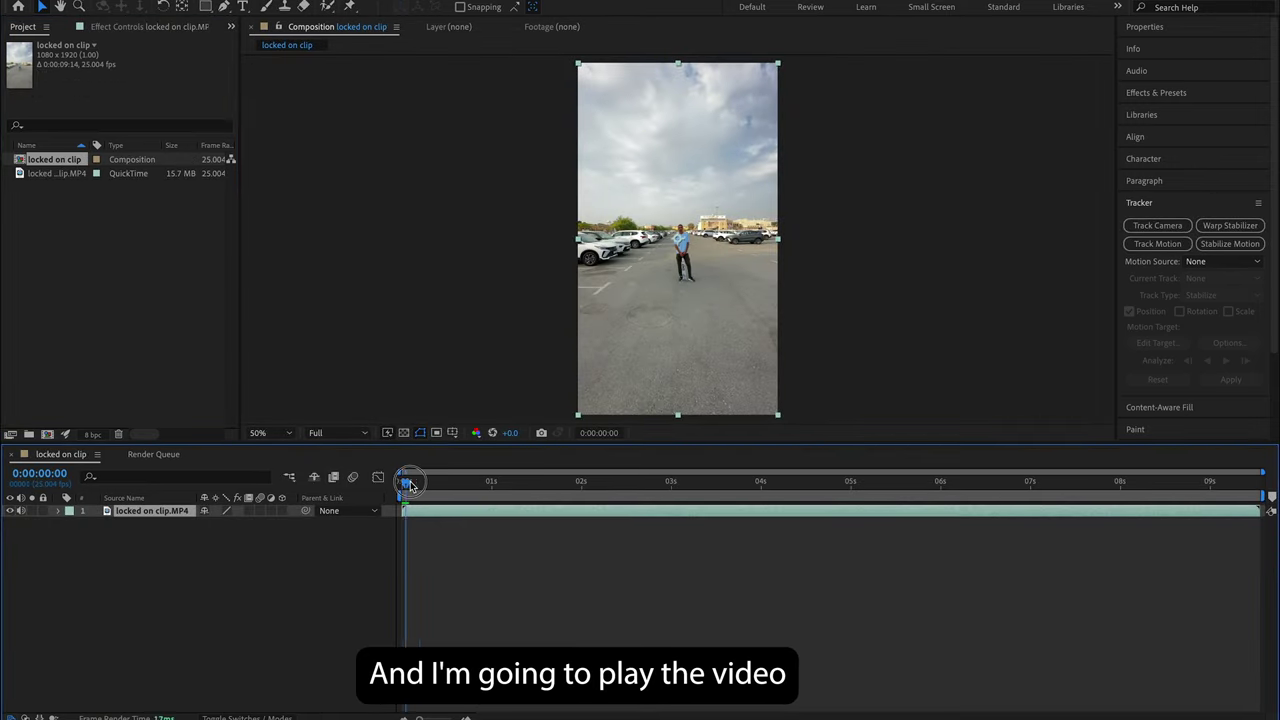
pyautogui.moveTo(405, 485); pyautogui.dragTo(750, 503)
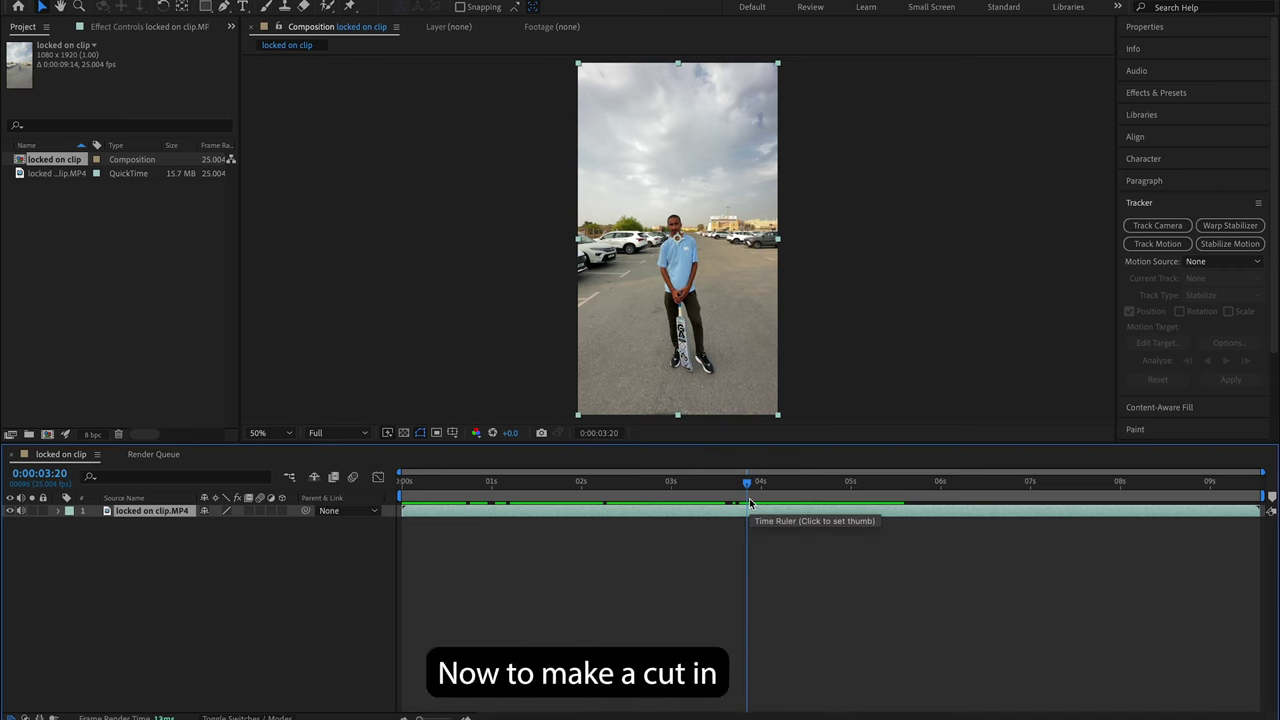
pyautogui.hotkey('ctrl', 'shift', 'd')
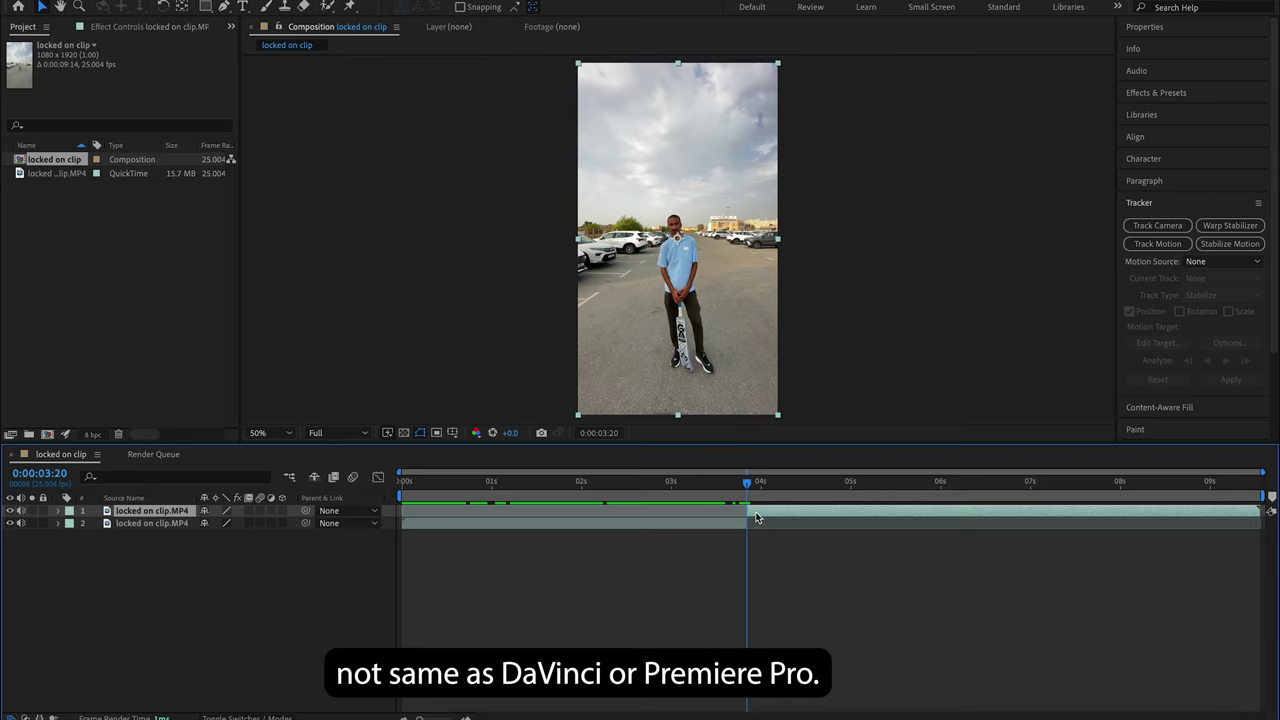
pyautogui.press('Delete')
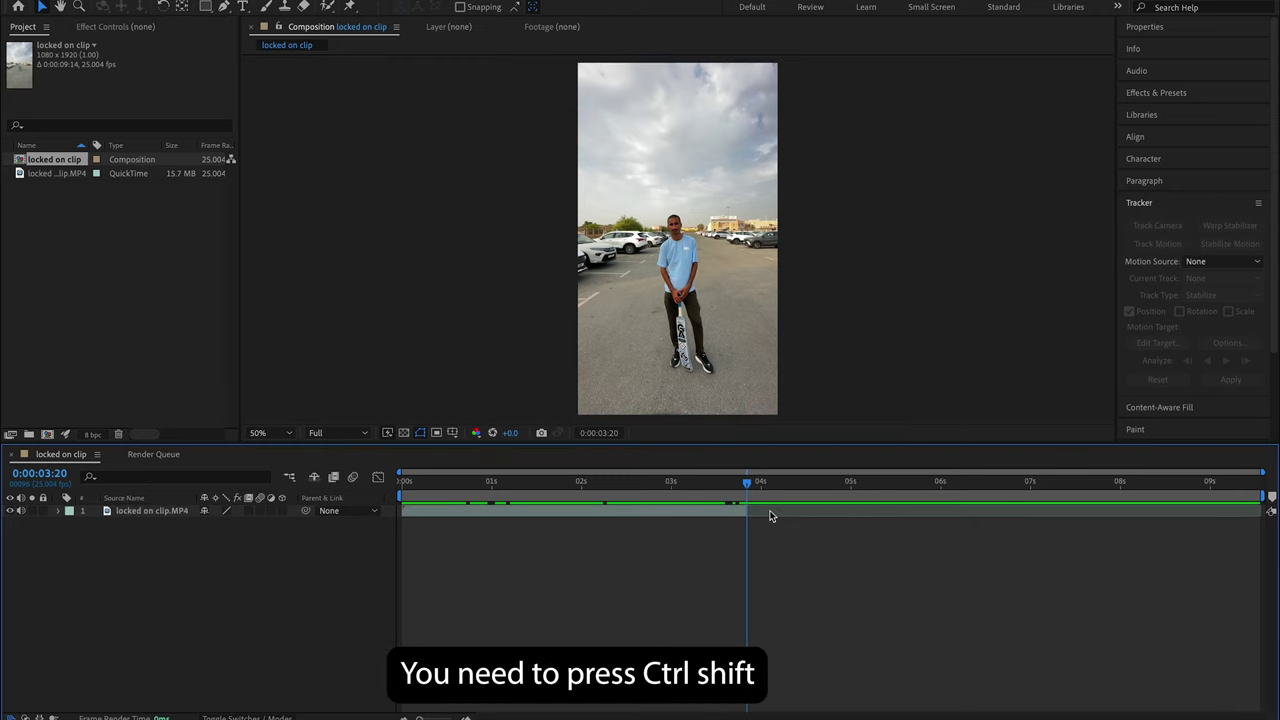
pyautogui.moveTo(737, 480); pyautogui.dragTo(563, 485)
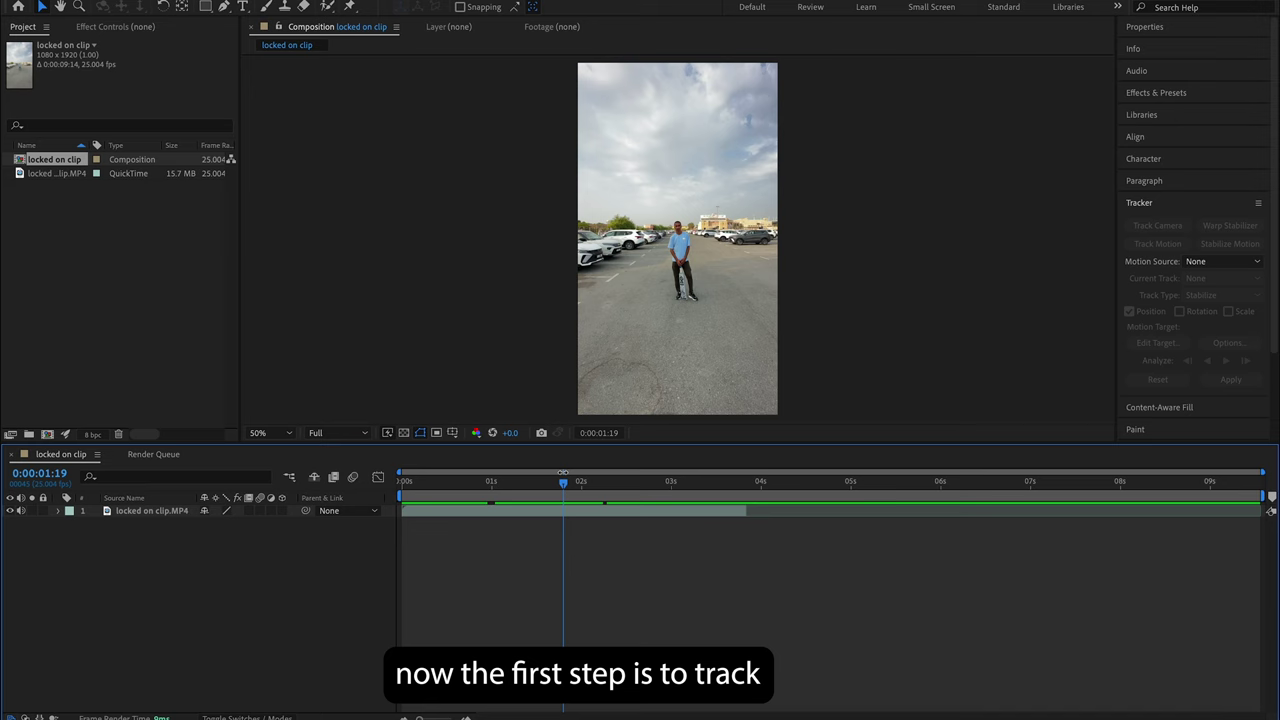
# Start a Stabilize Motion track on the clip layer
pyautogui.click(614, 510)
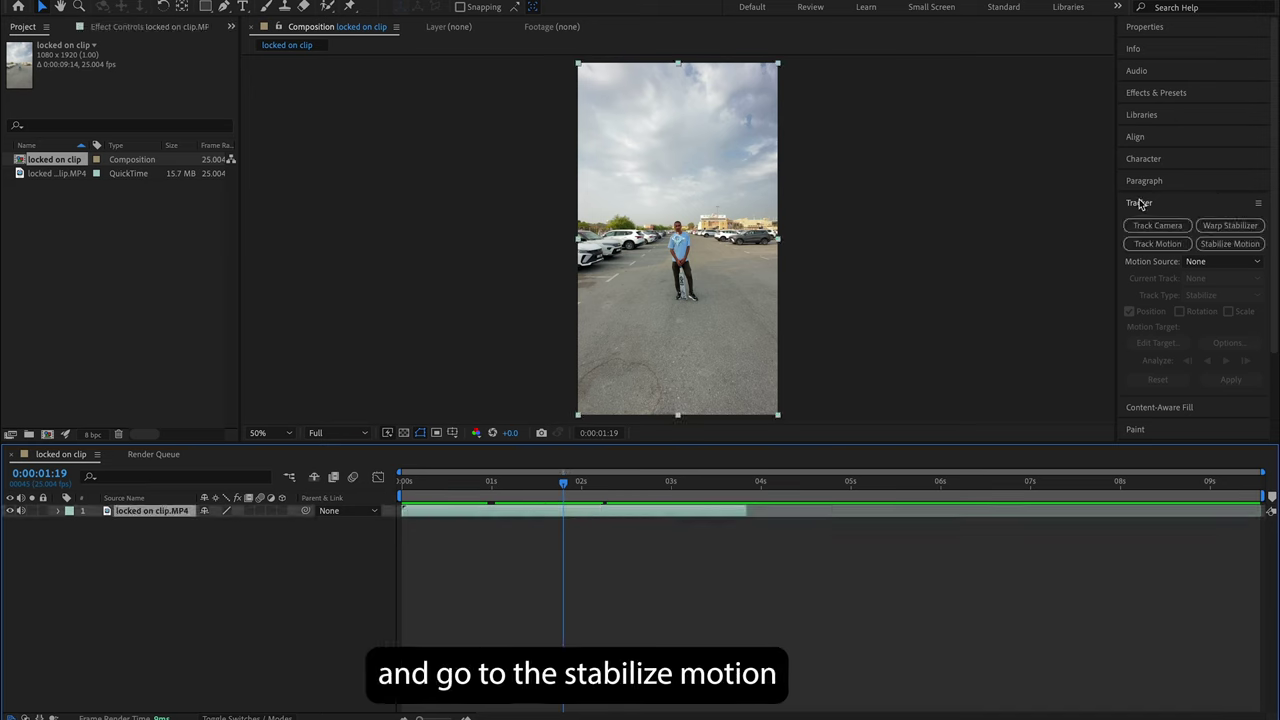
pyautogui.click(1209, 244)
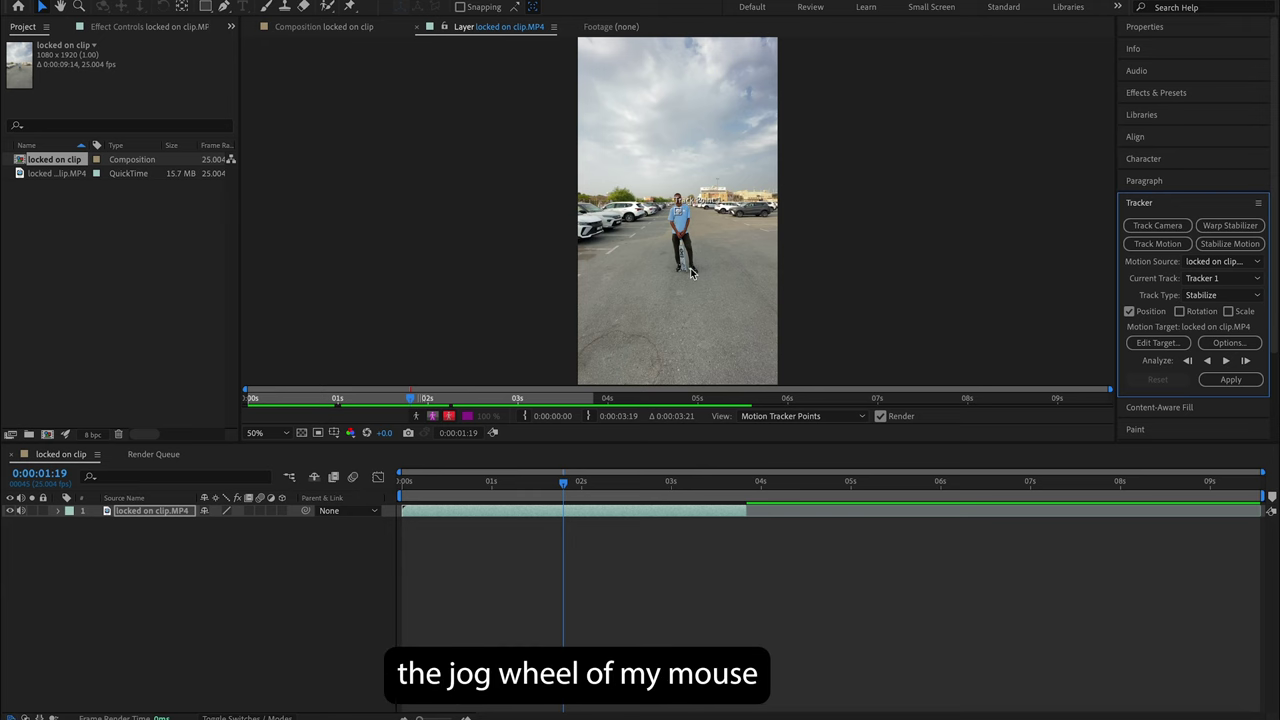
pyautogui.scroll(-3, 690, 272)
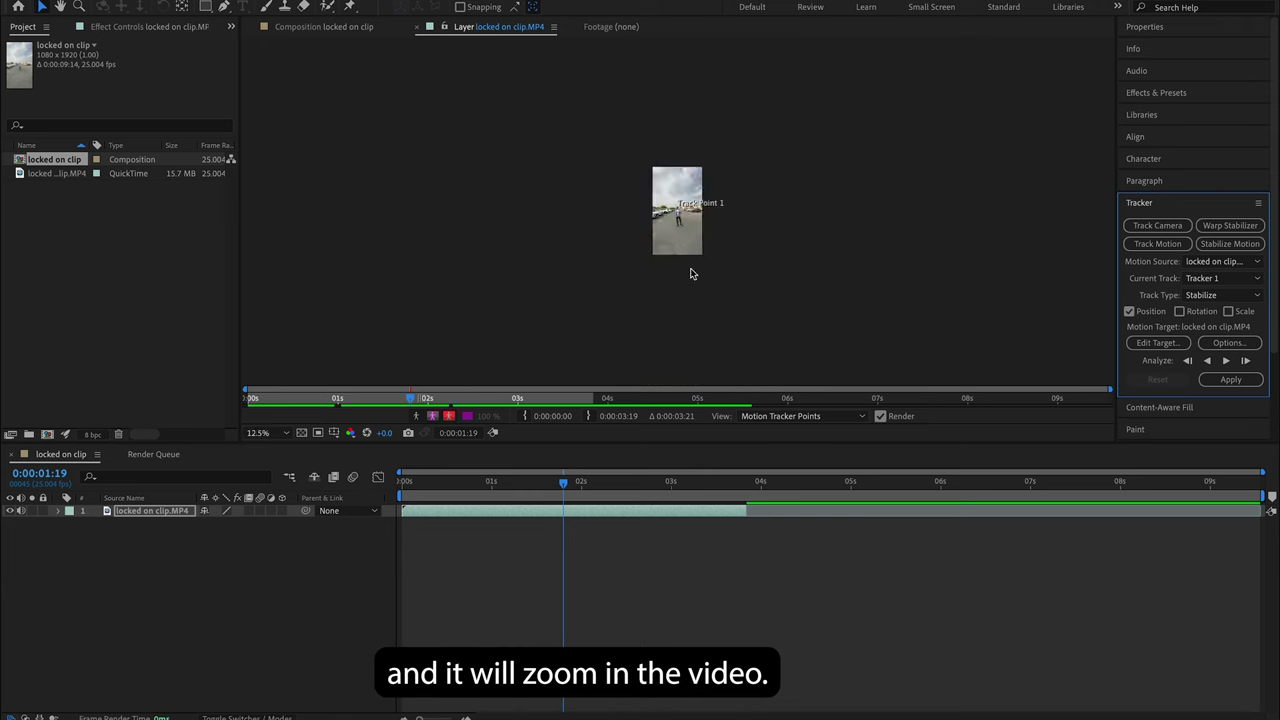
pyautogui.scroll(7, 690, 272)
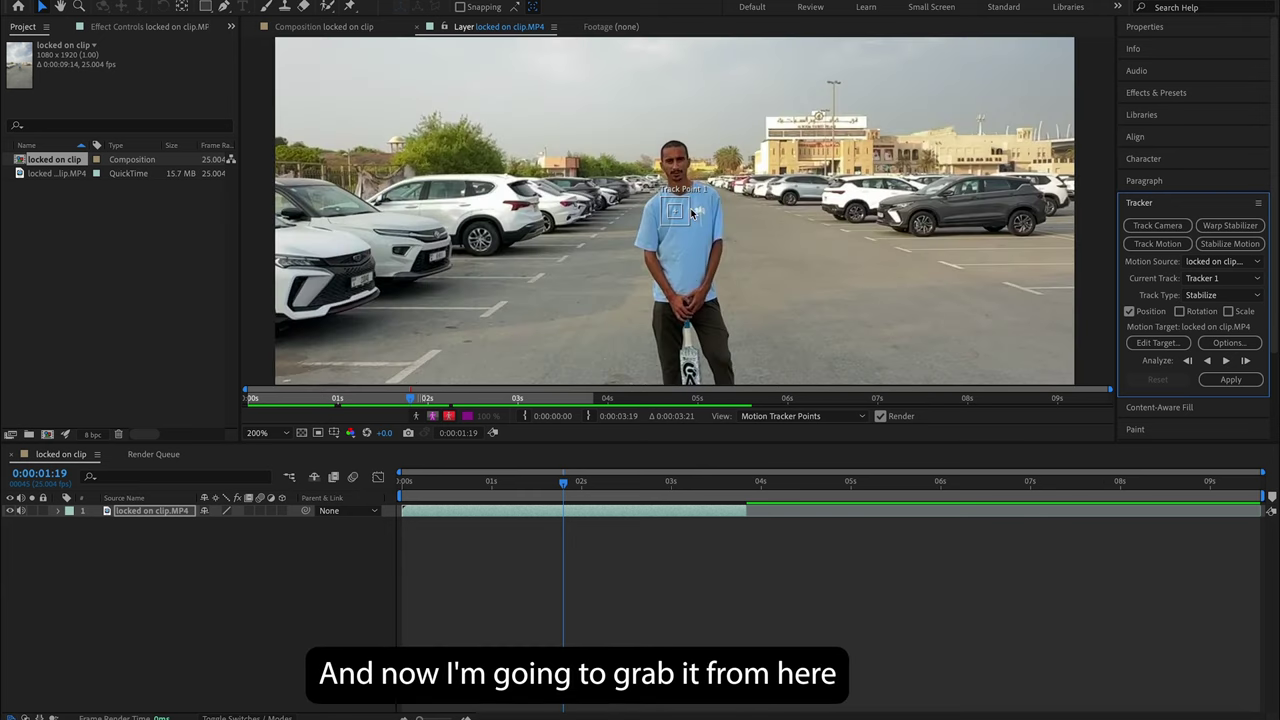
# Position Track Point 1 on the man's face at the first frame
pyautogui.moveTo(697, 213); pyautogui.dragTo(686, 153)
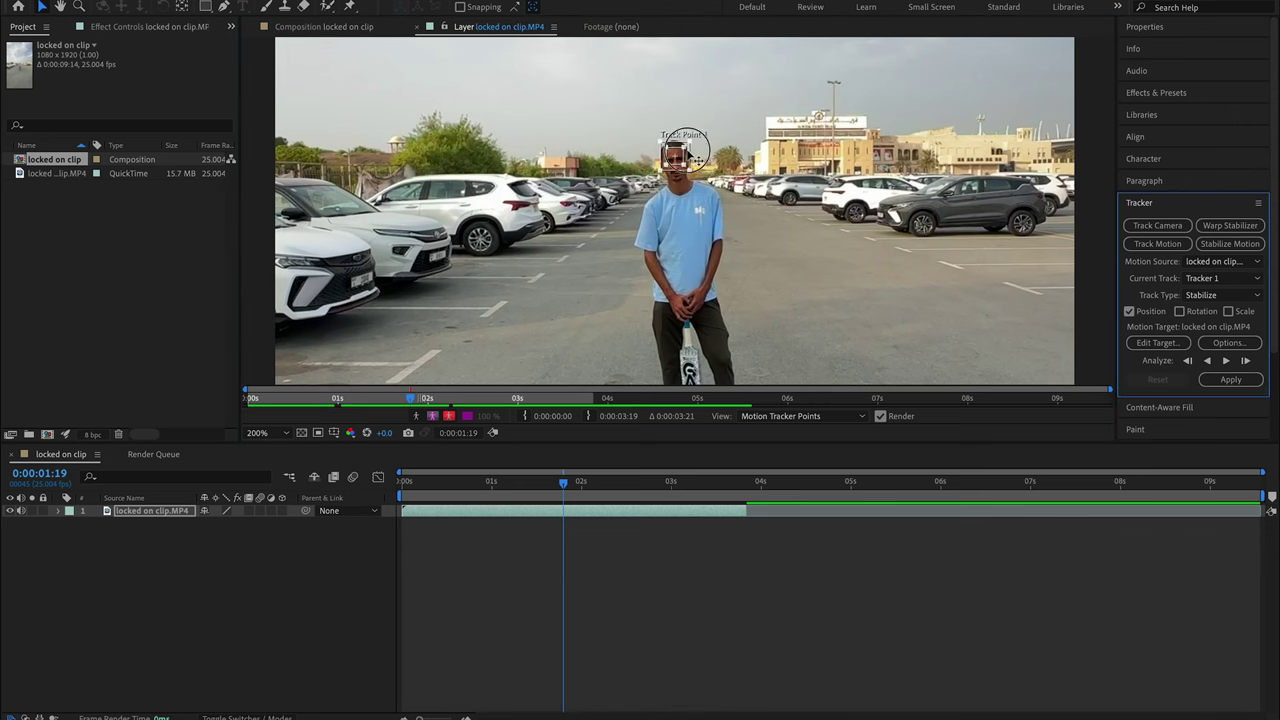
pyautogui.scroll(2, 690, 164)
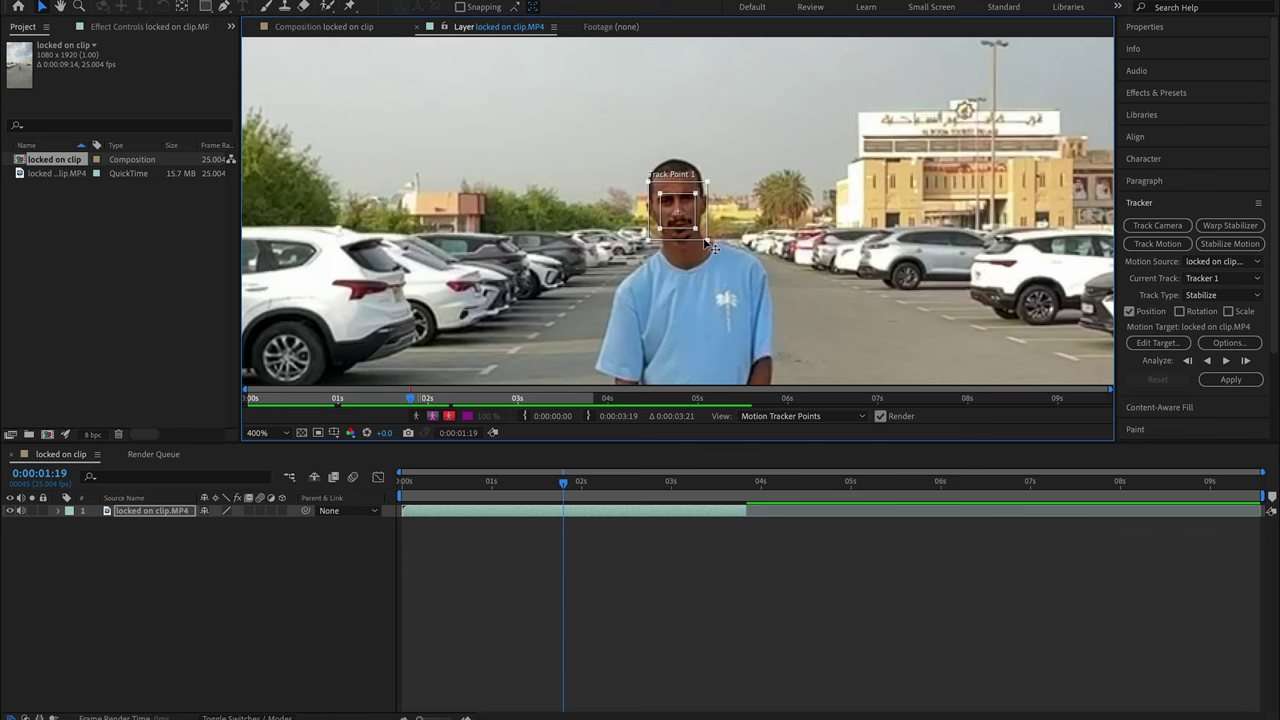
pyautogui.moveTo(678, 178); pyautogui.dragTo(678, 178)
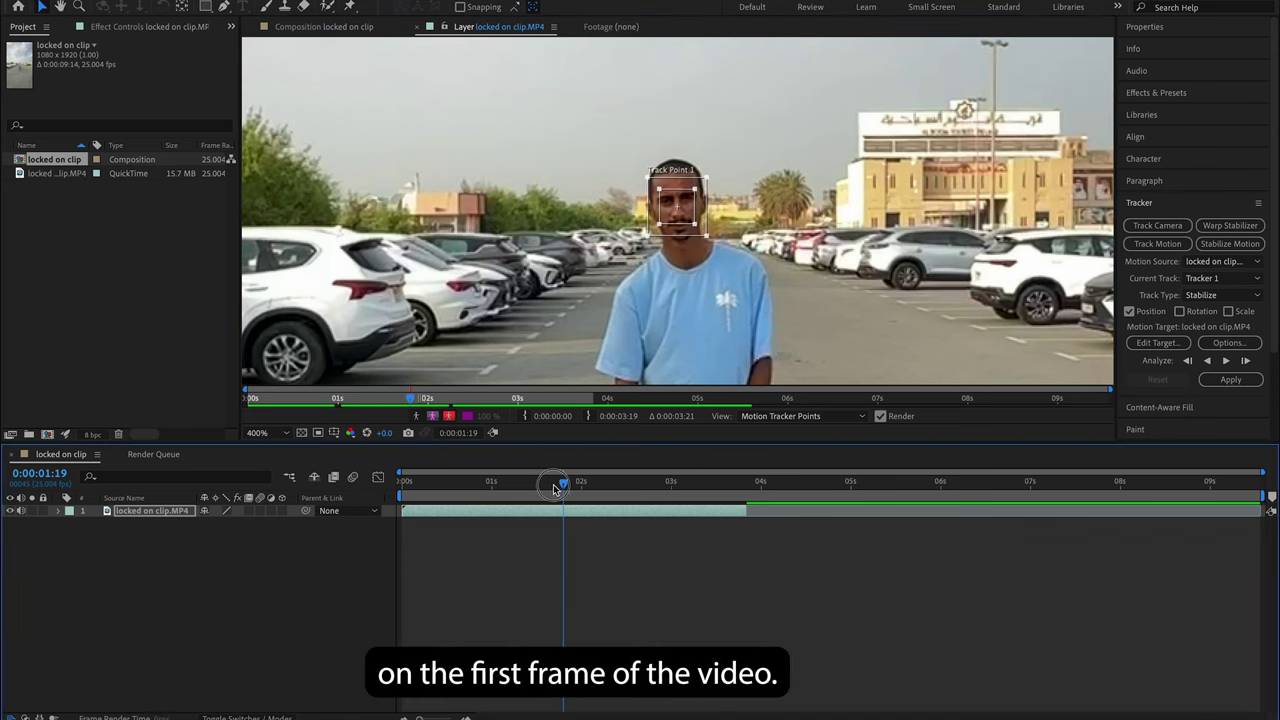
pyautogui.moveTo(564, 485); pyautogui.dragTo(339, 497)
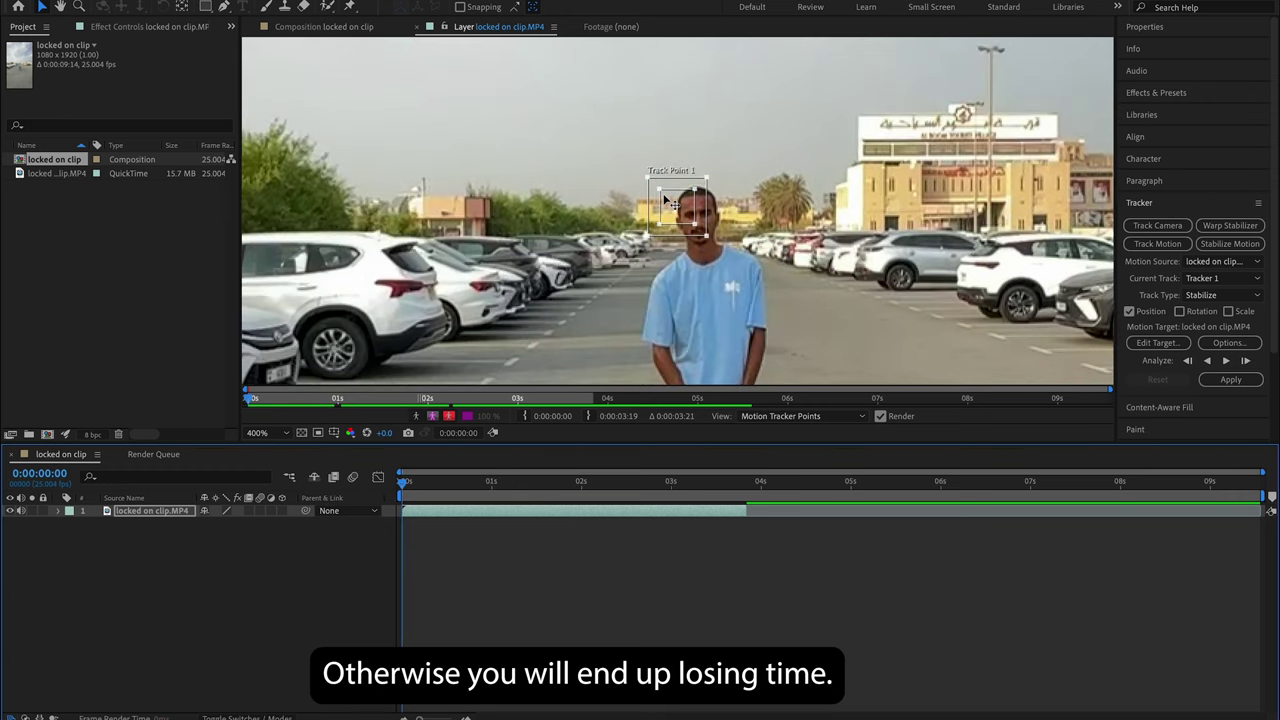
pyautogui.moveTo(668, 199); pyautogui.dragTo(688, 207)
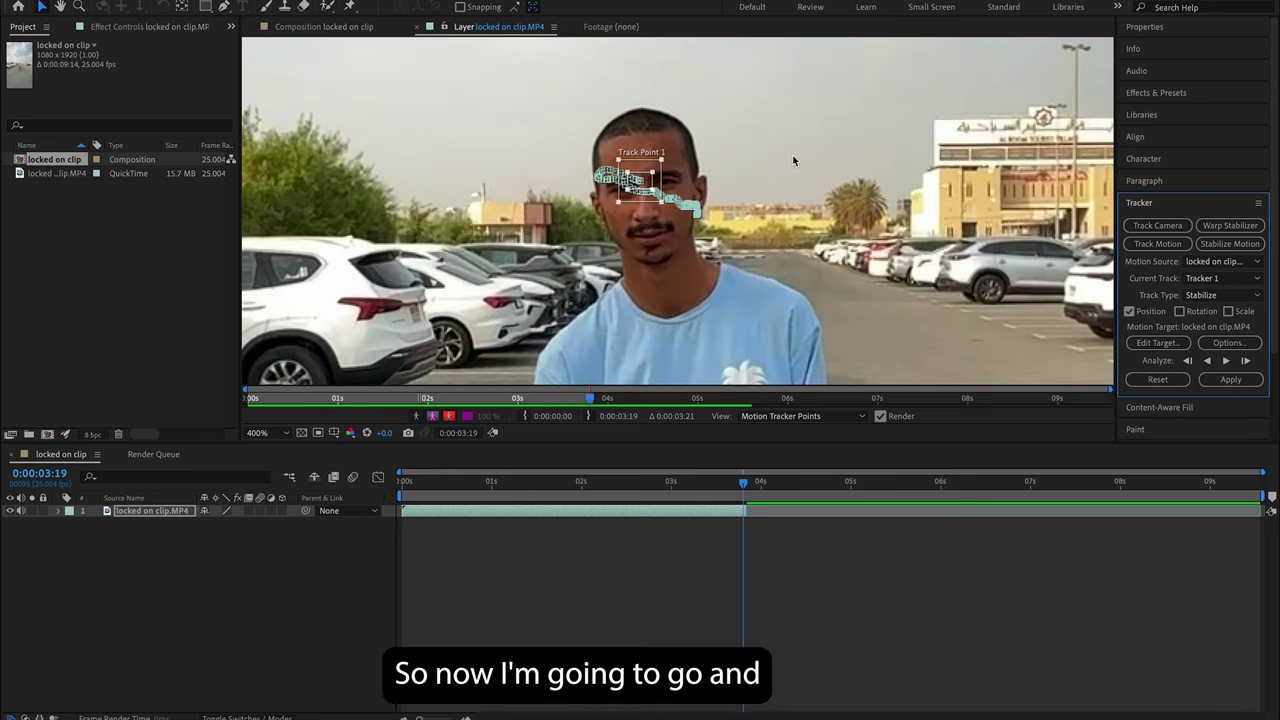
pyautogui.scroll(-6, 792, 161)
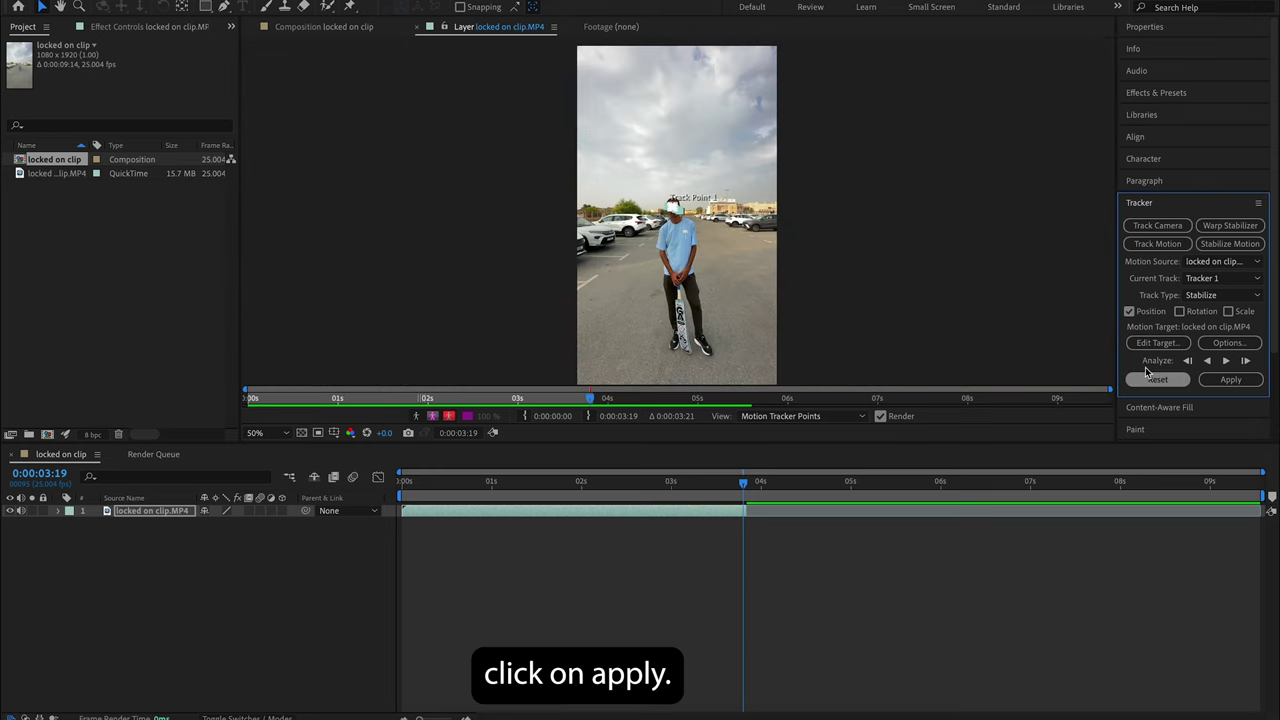
# Apply the face track as stabilization in both X and Y
pyautogui.click(1229, 381)
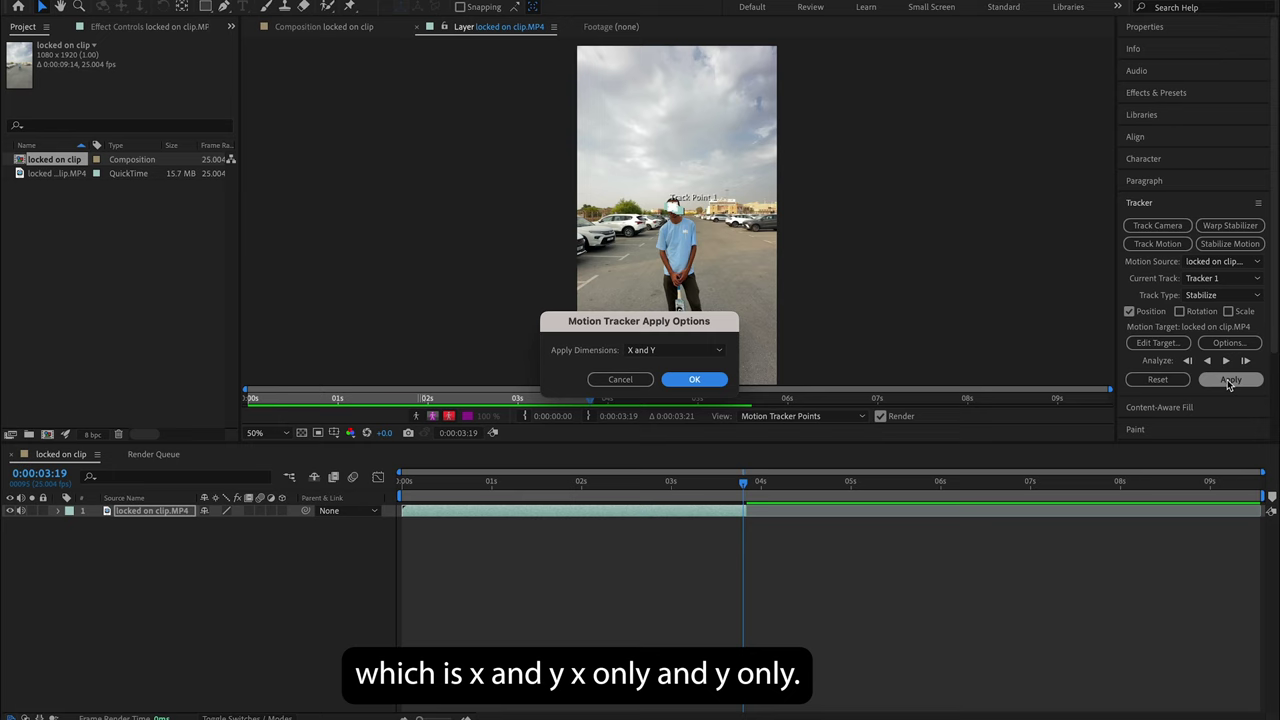
pyautogui.click(669, 350)
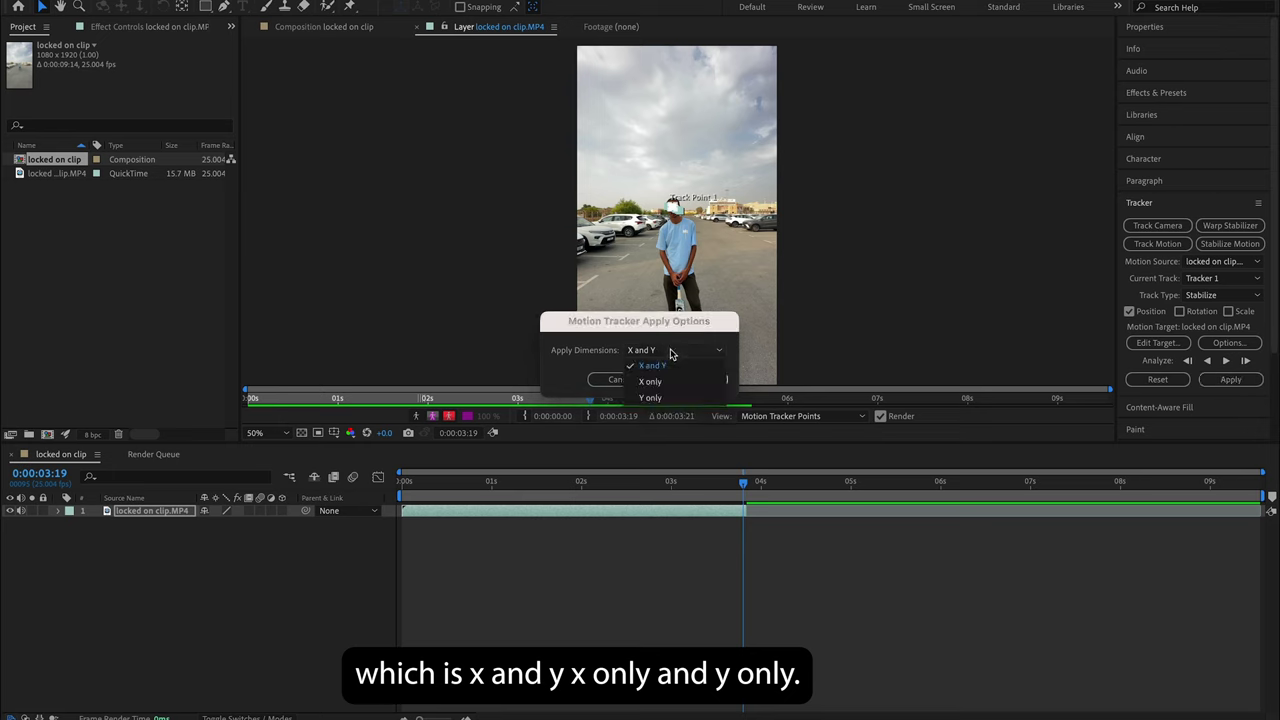
pyautogui.click(662, 363)
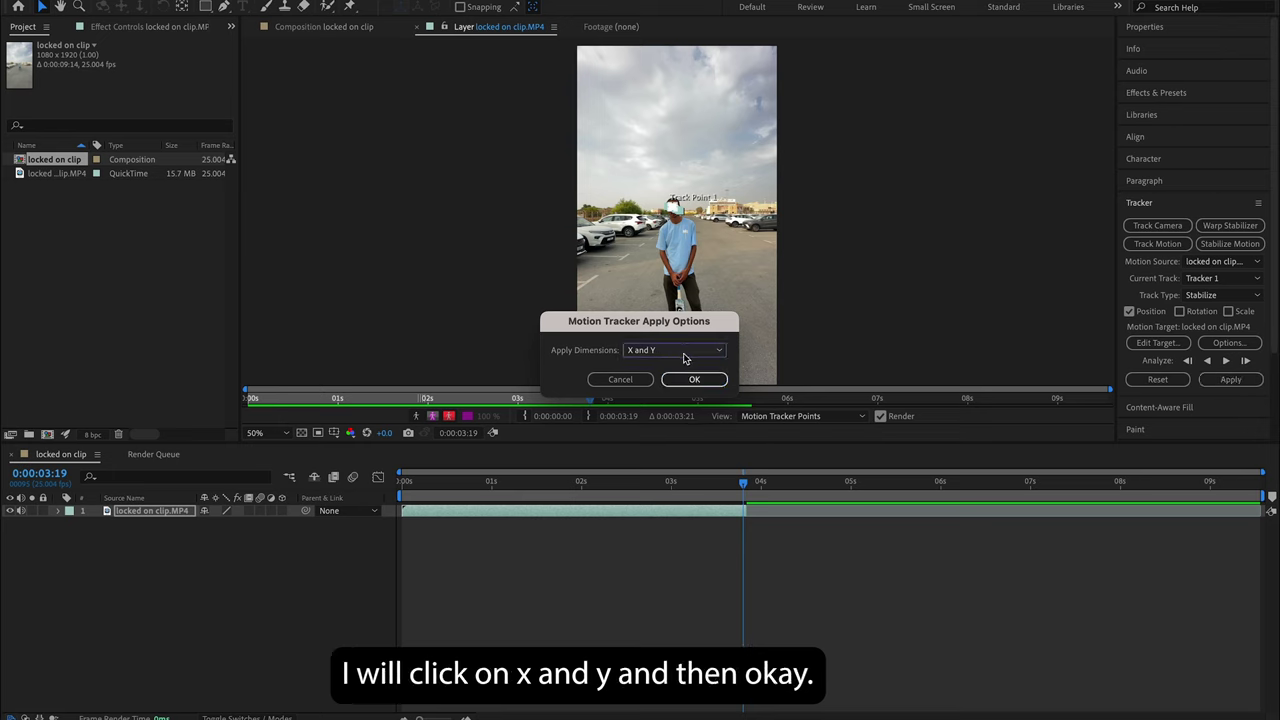
pyautogui.click(694, 379)
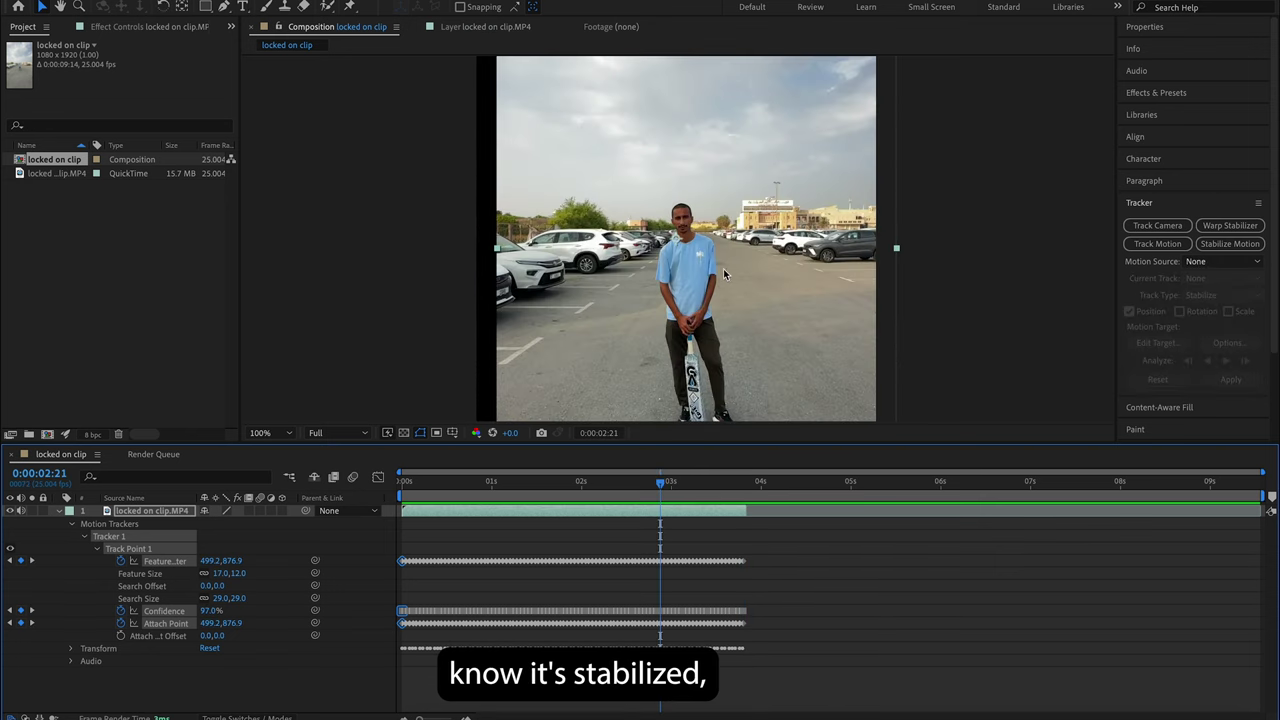
pyautogui.moveTo(661, 490); pyautogui.dragTo(742, 492)
# Scale the clip layer to 113% and preview it from the start
pyautogui.click(72, 523)
pyautogui.click(72, 536)
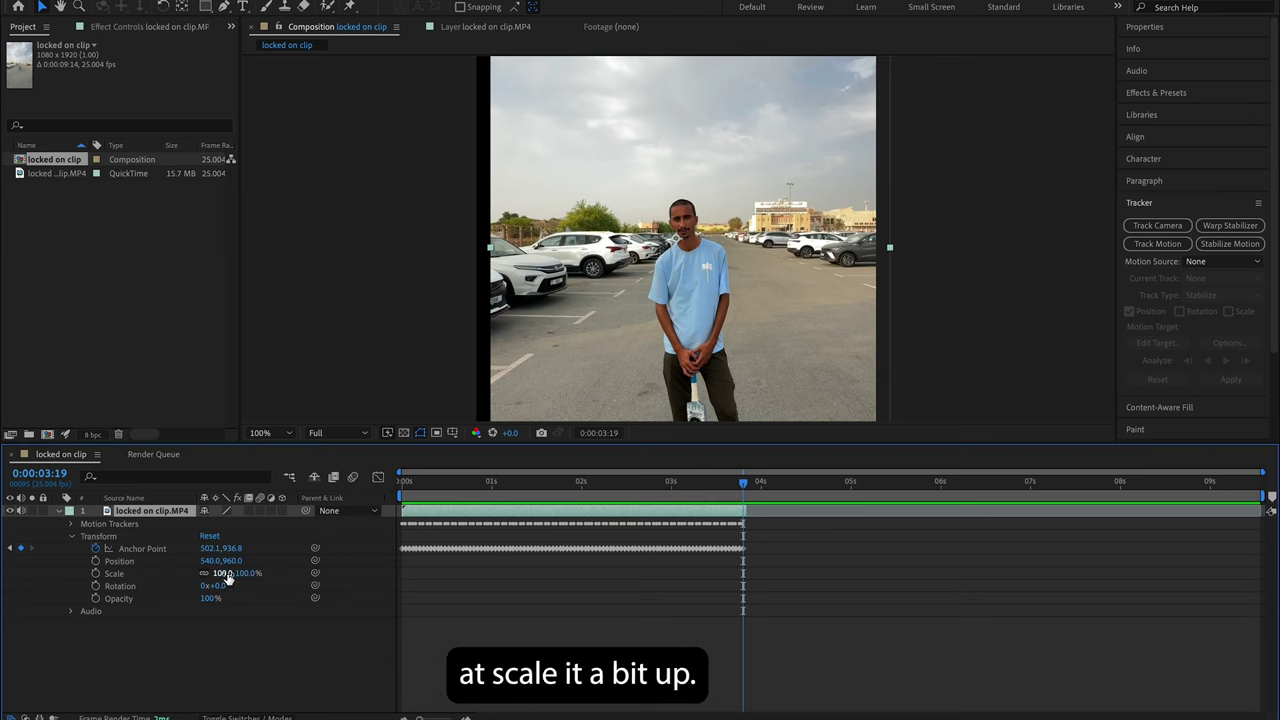
pyautogui.moveTo(228, 578); pyautogui.dragTo(236, 578)
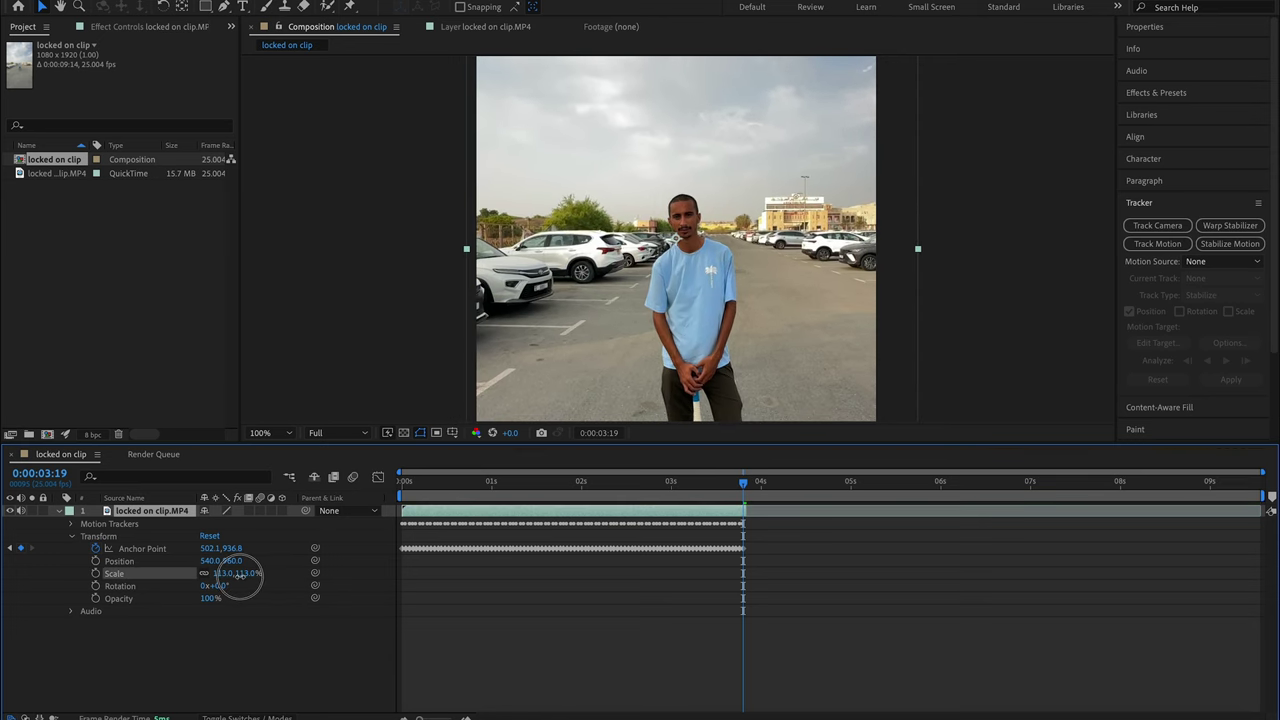
pyautogui.click(402, 482)
pyautogui.press('space')
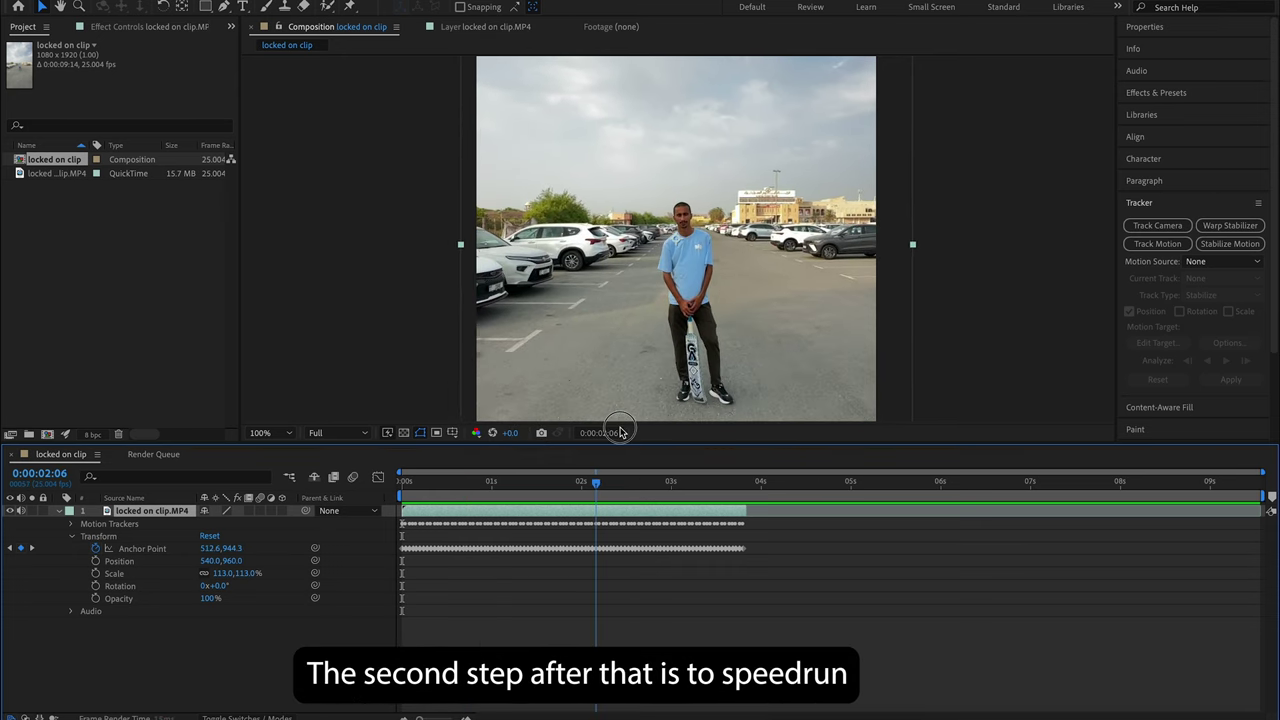
# Play back the stabilized clip and return to its start
pyautogui.press('space')
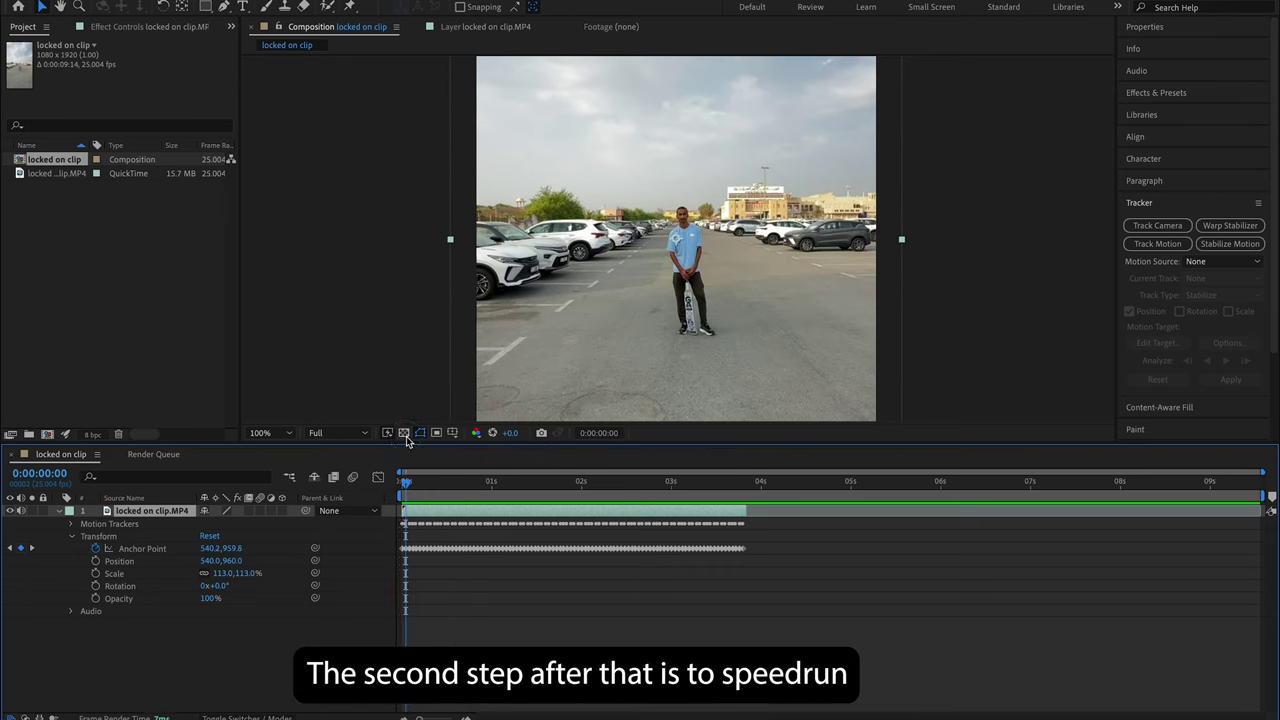
pyautogui.press('space')
pyautogui.click(478, 484)
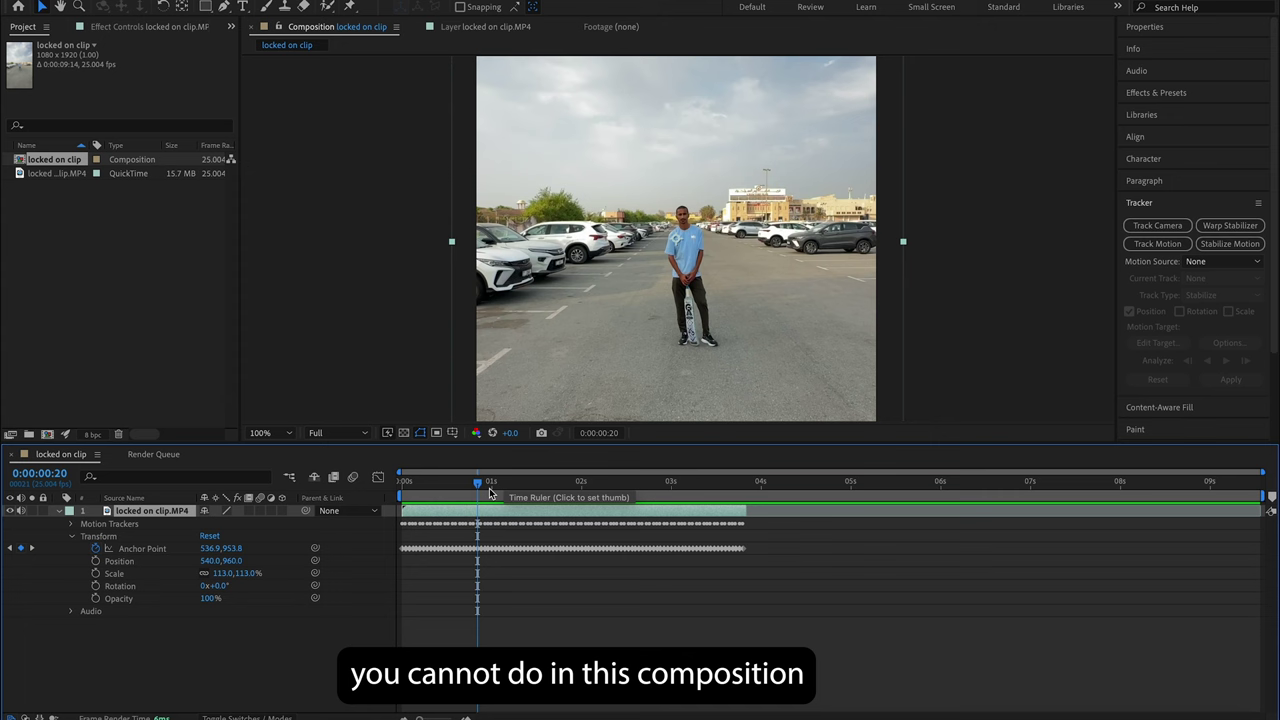
pyautogui.moveTo(478, 486); pyautogui.dragTo(385, 500)
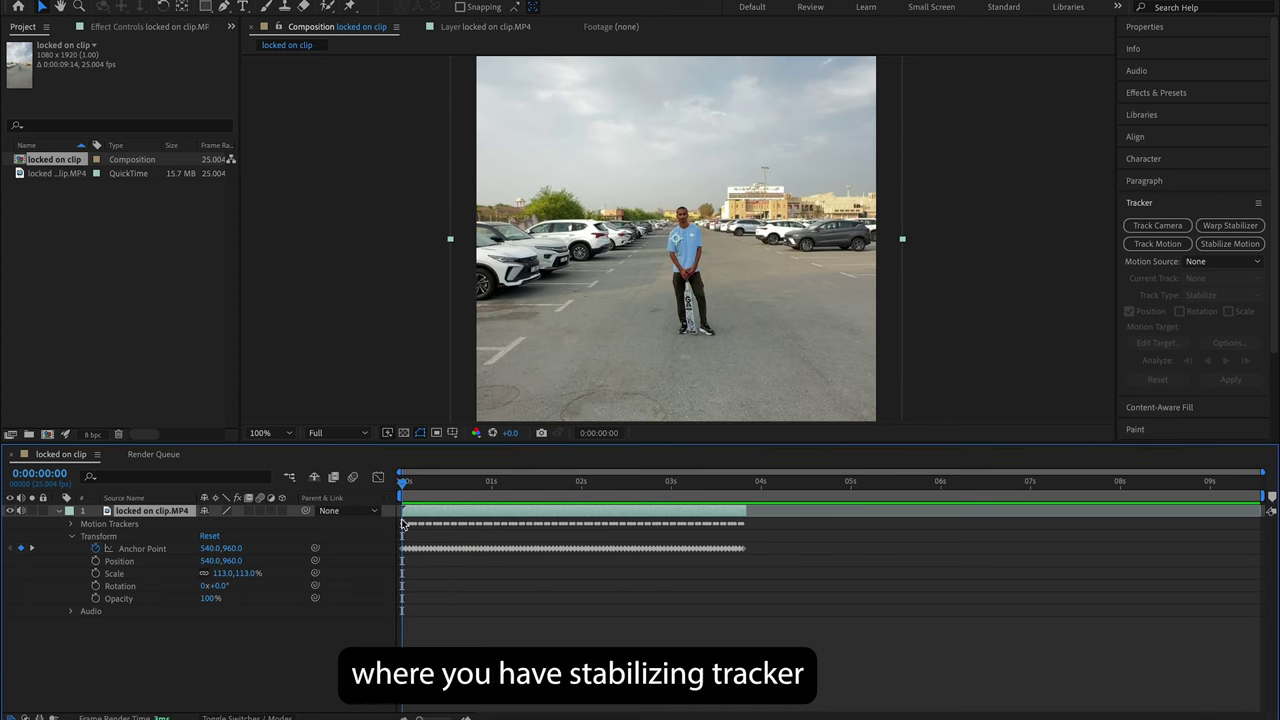
# Pre-compose the layer into locked on clip.MP4 Comp 1, moving all attributes
pyautogui.click(58, 511)
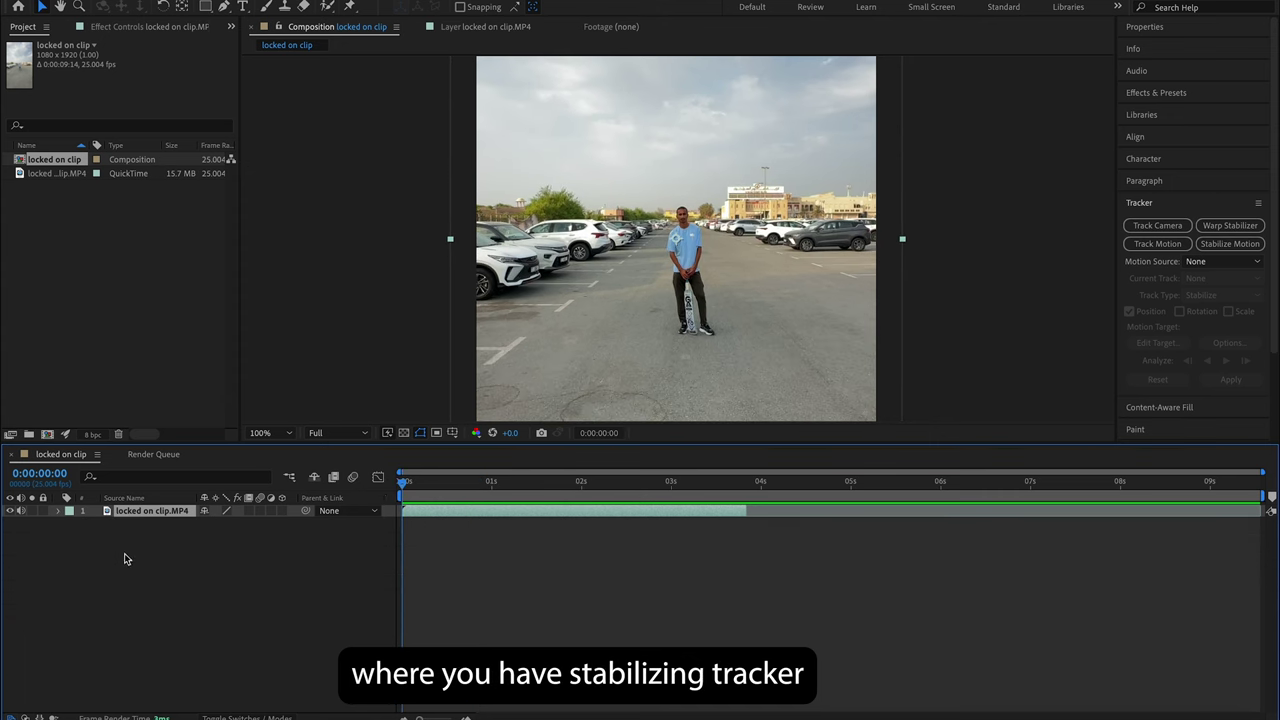
pyautogui.click(114, 535)
pyautogui.rightClick(121, 513)
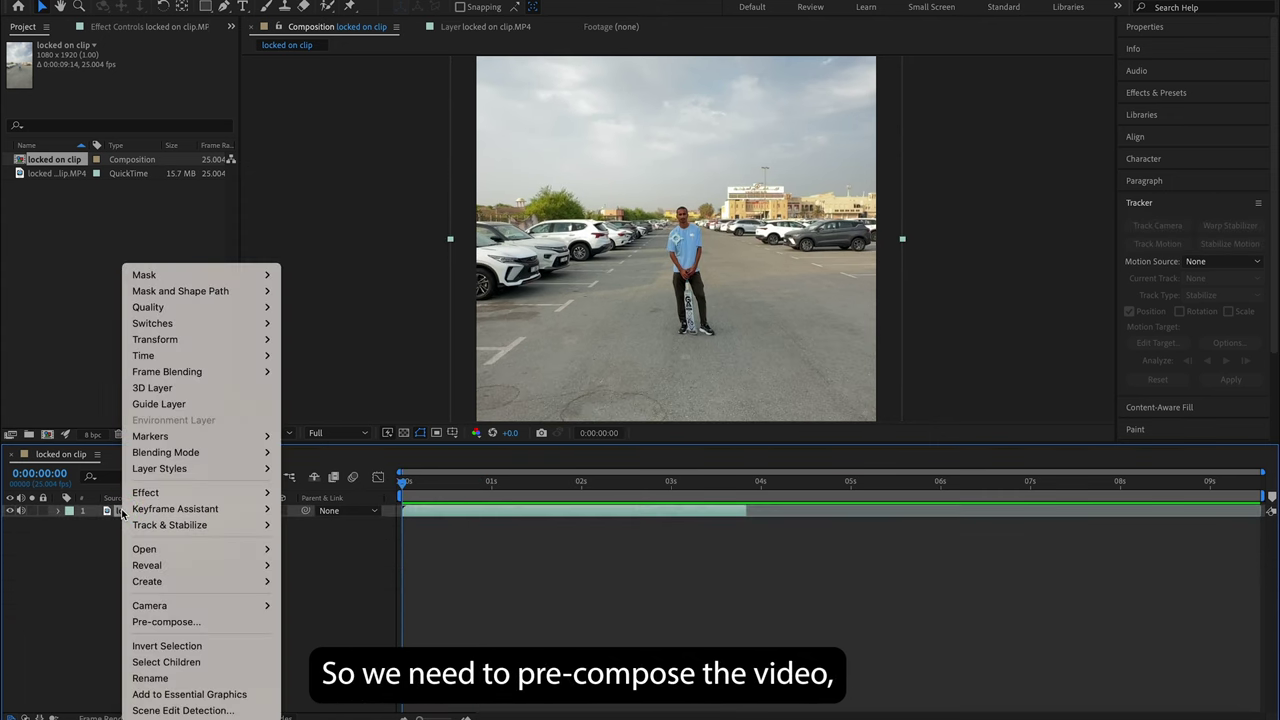
pyautogui.click(177, 622)
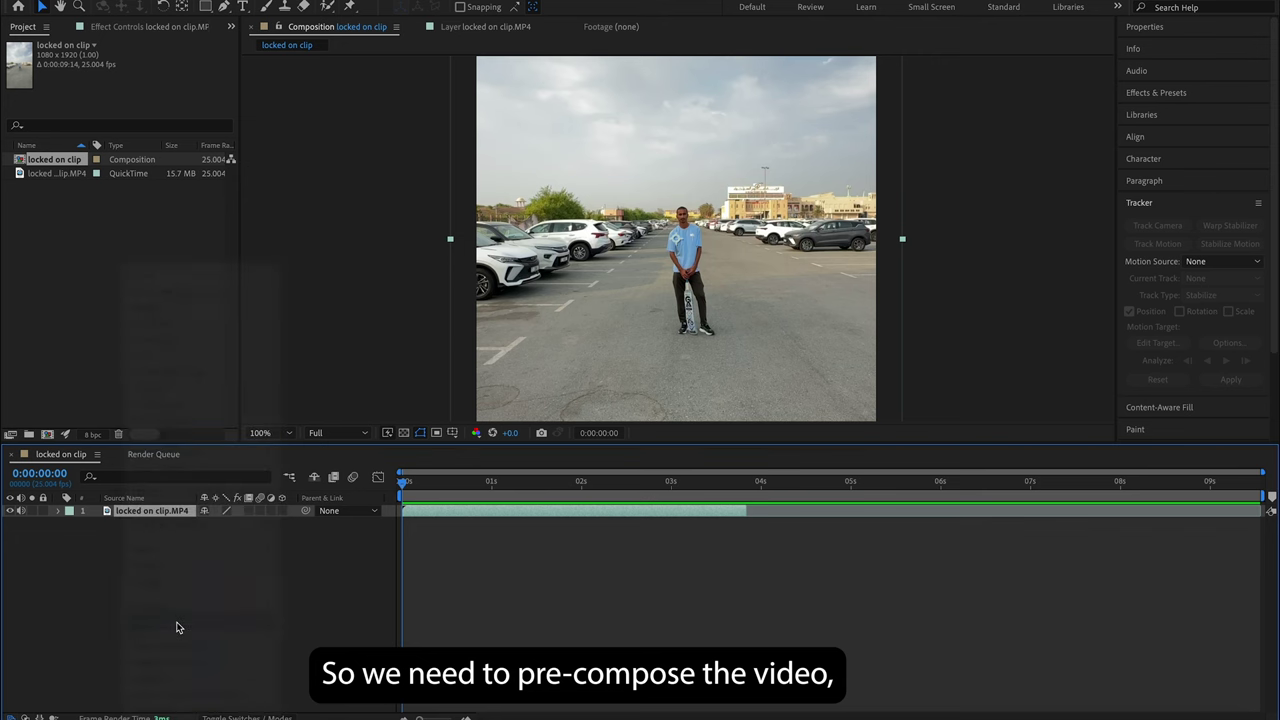
pyautogui.click(510, 369)
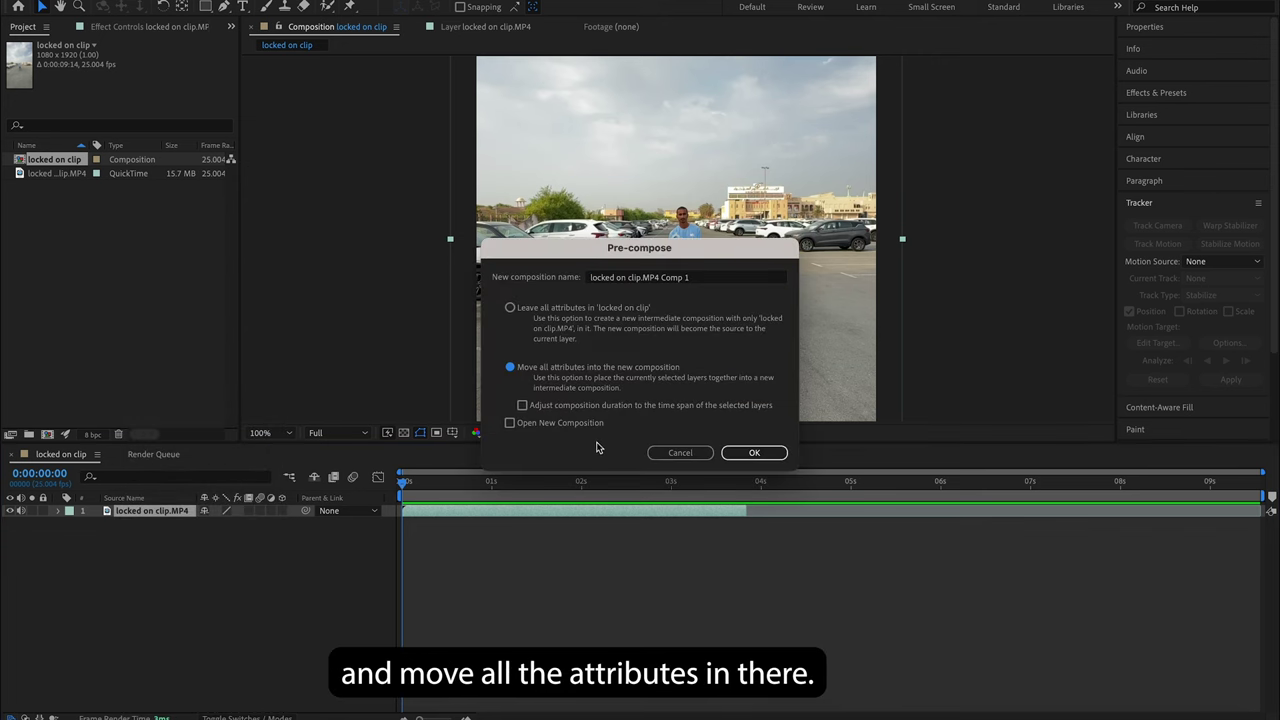
pyautogui.click(754, 453)
pyautogui.click(743, 481)
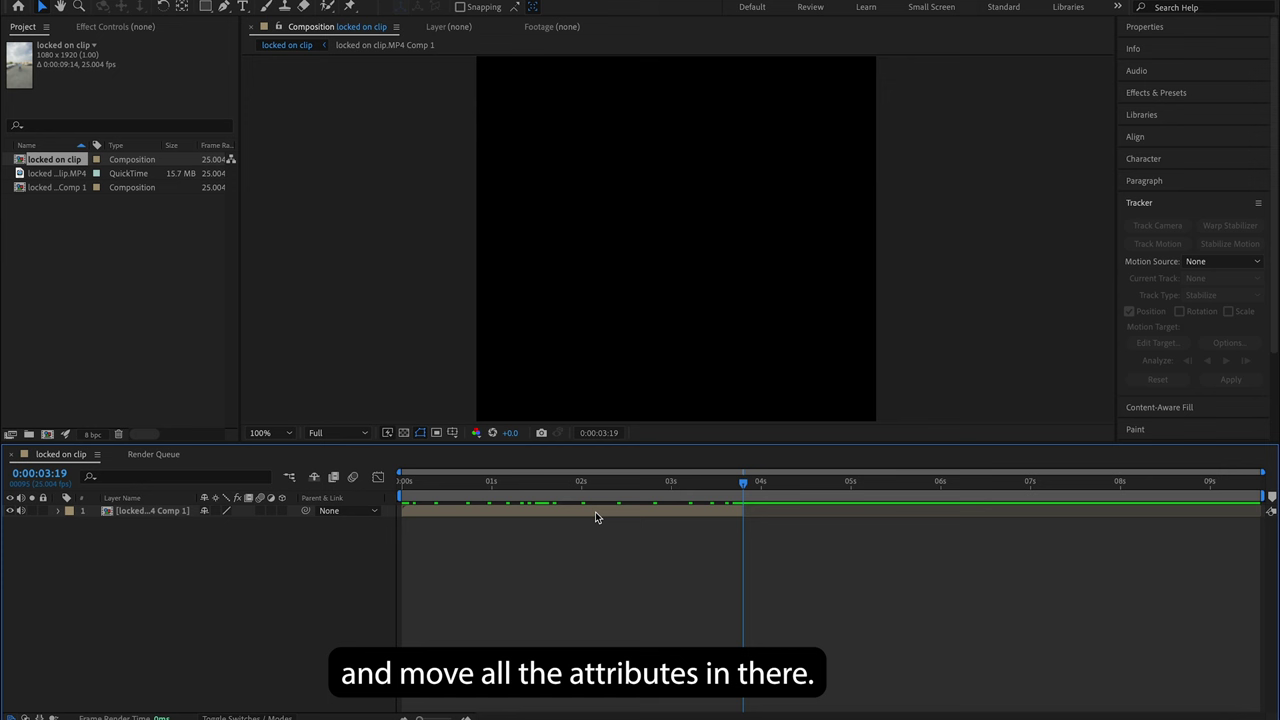
pyautogui.moveTo(745, 481); pyautogui.dragTo(333, 477)
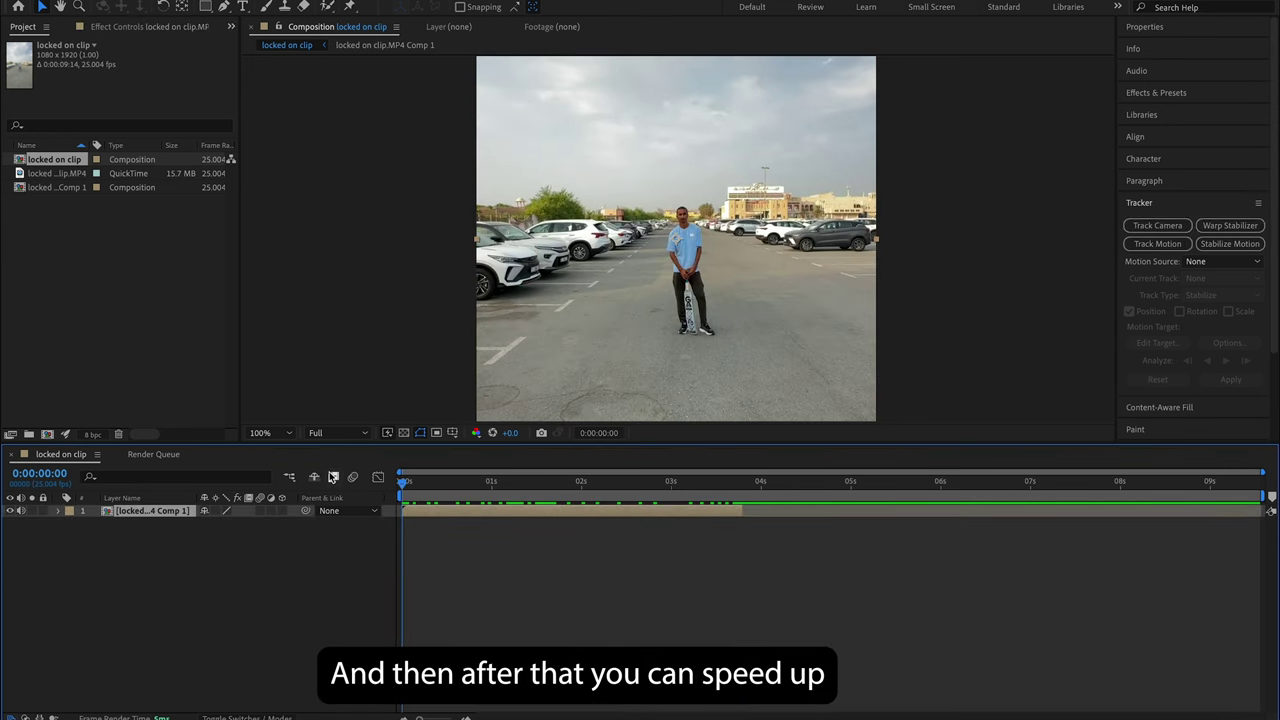
# Enable time remapping on the nested layer and add a keyframe at 0:00:03:17
pyautogui.rightClick(467, 517)
pyautogui.moveTo(518, 361)
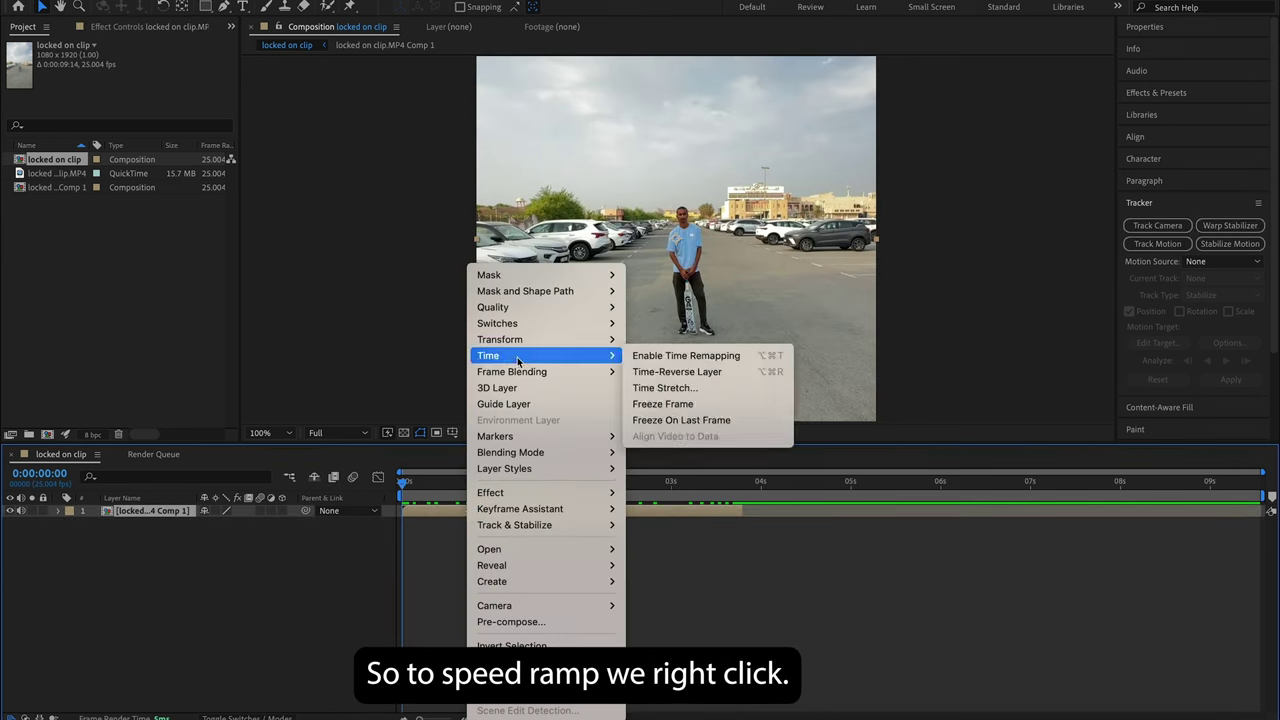
pyautogui.click(716, 360)
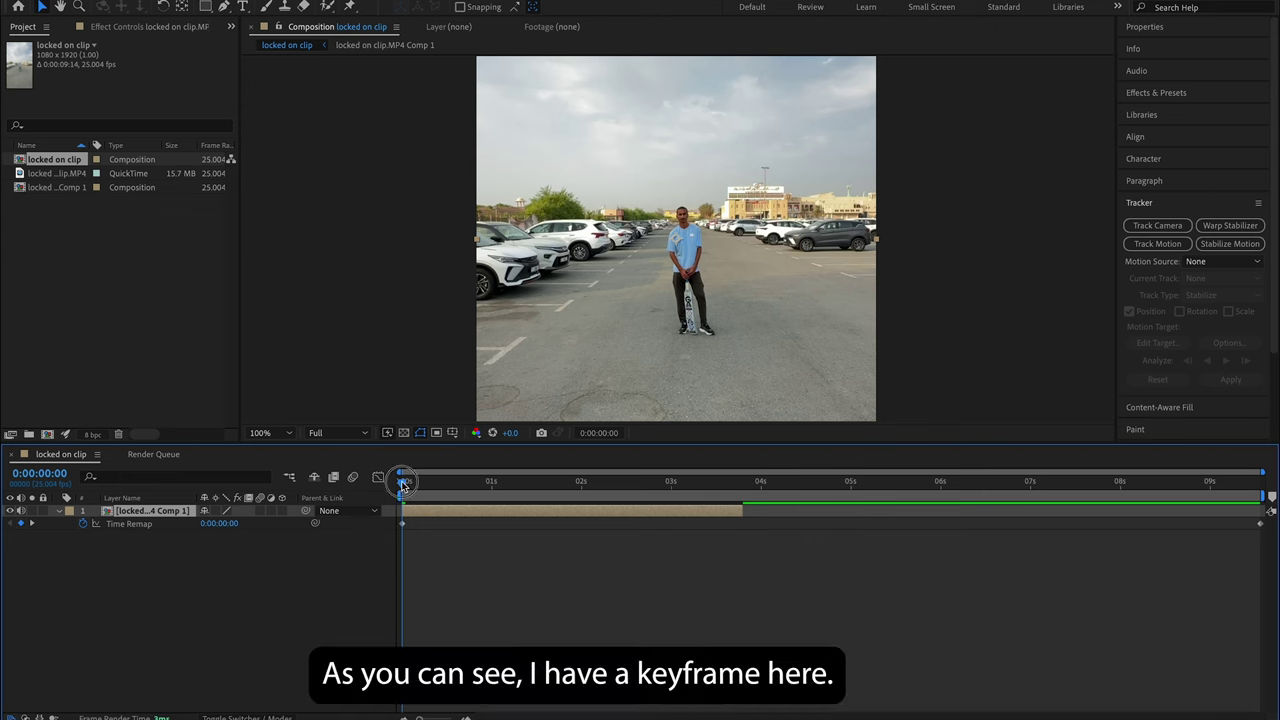
pyautogui.moveTo(403, 484); pyautogui.dragTo(736, 574)
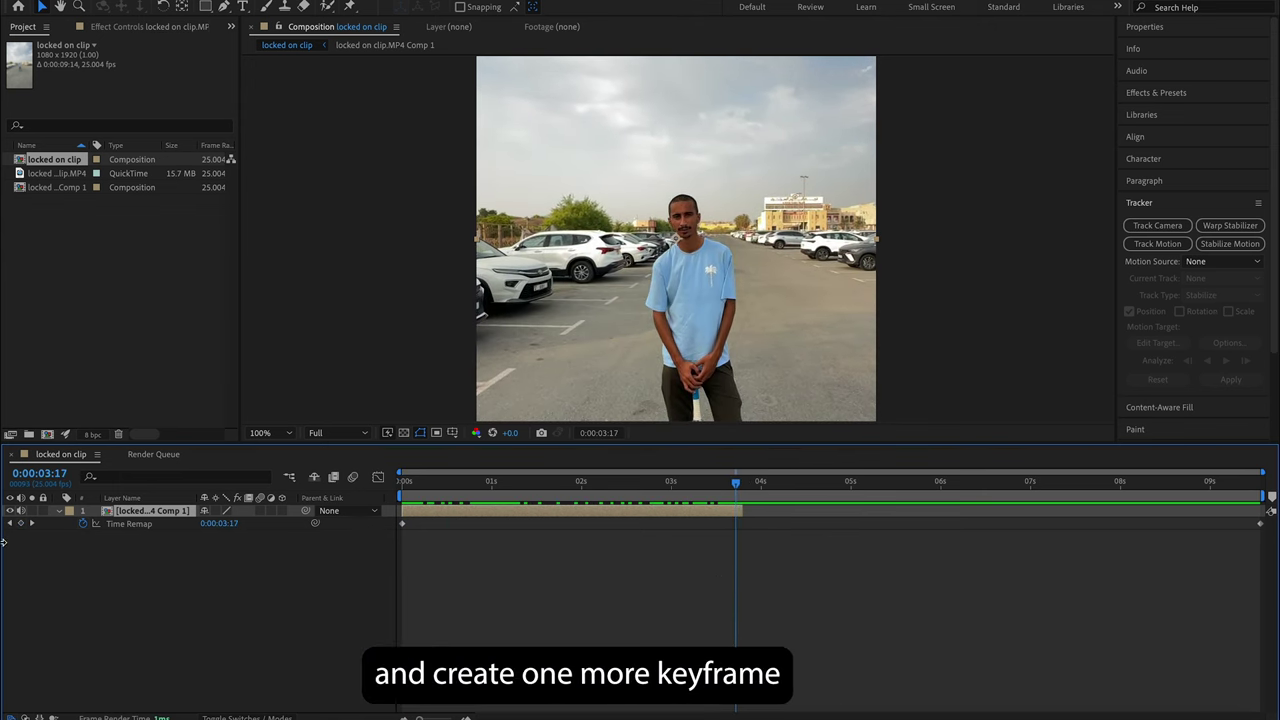
pyautogui.click(22, 525)
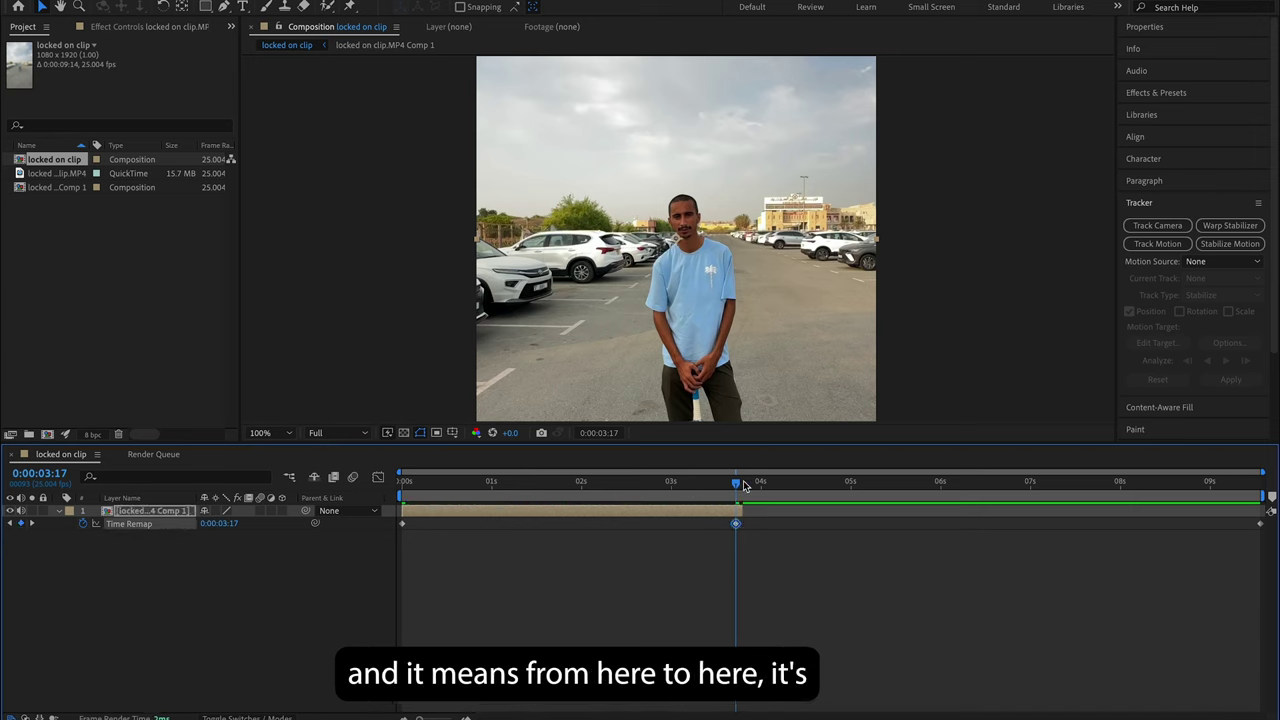
# Drag that keyframe back to about half a second so the opening plays fast
pyautogui.moveTo(739, 487); pyautogui.dragTo(736, 518)
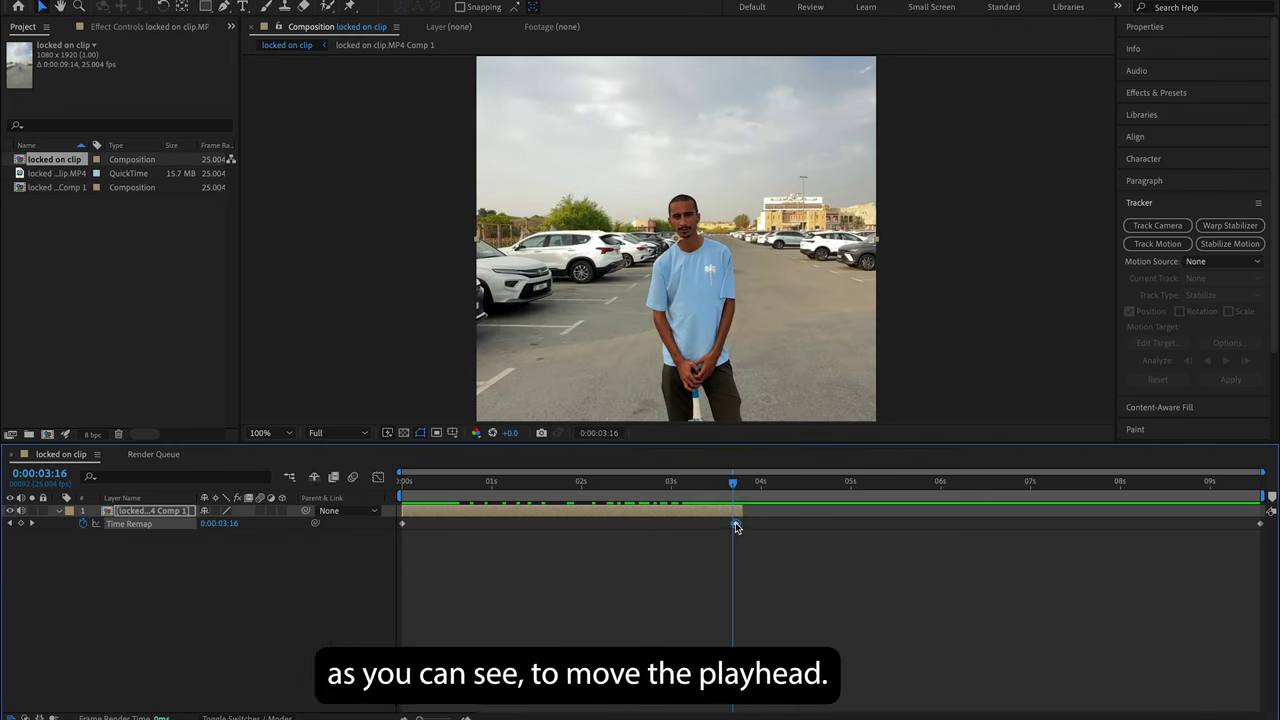
pyautogui.moveTo(736, 526); pyautogui.dragTo(489, 523)
pyautogui.moveTo(734, 484); pyautogui.dragTo(395, 450)
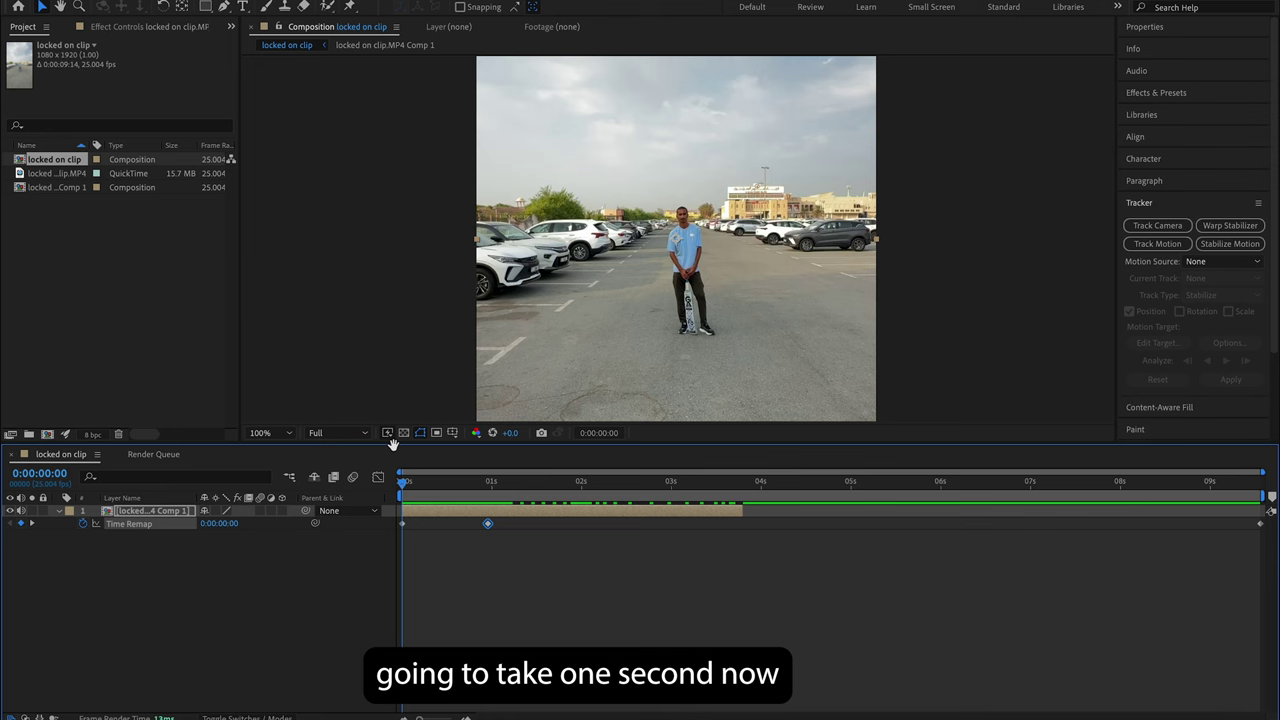
pyautogui.press('space')
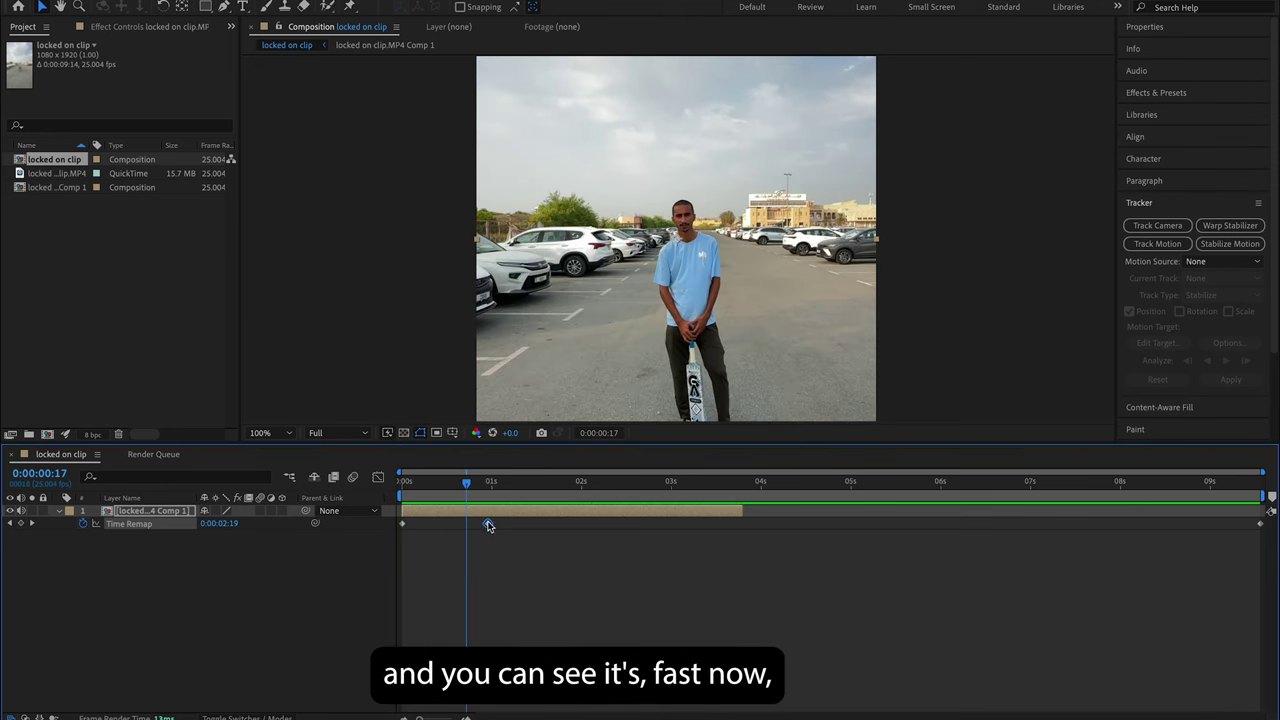
pyautogui.moveTo(488, 525); pyautogui.dragTo(462, 501)
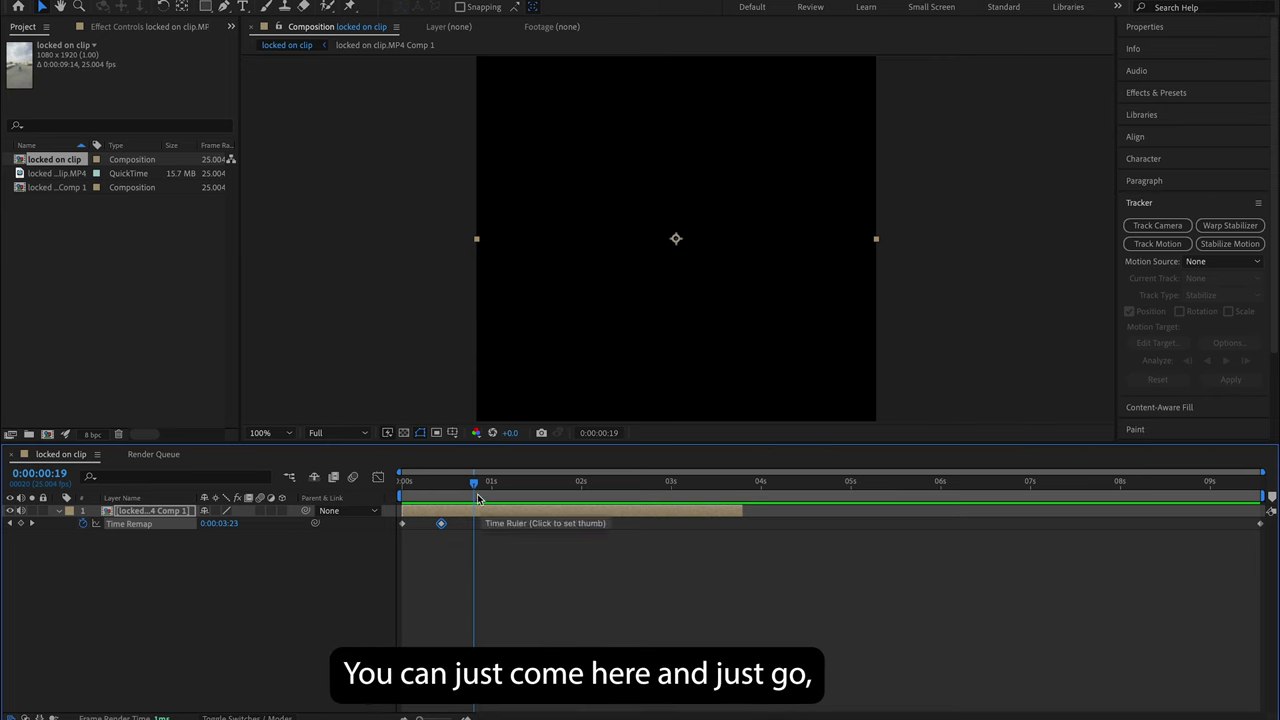
# Add a time-remap keyframe at 0:00:00:19 with remapped time 0:00:00:00
pyautogui.moveTo(478, 499)
pyautogui.mouseDown()
pyautogui.moveTo(443, 488)
pyautogui.moveTo(476, 491)
pyautogui.mouseUp()
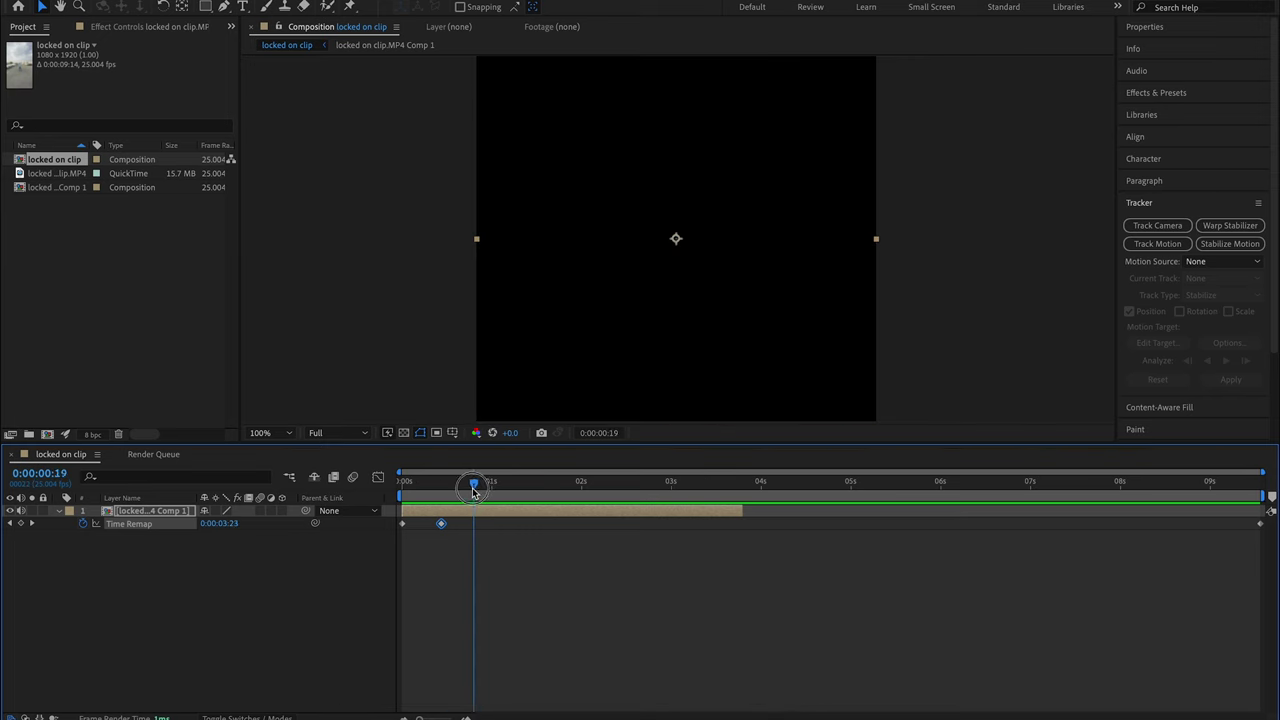
pyautogui.moveTo(200, 523); pyautogui.dragTo(83, 523)
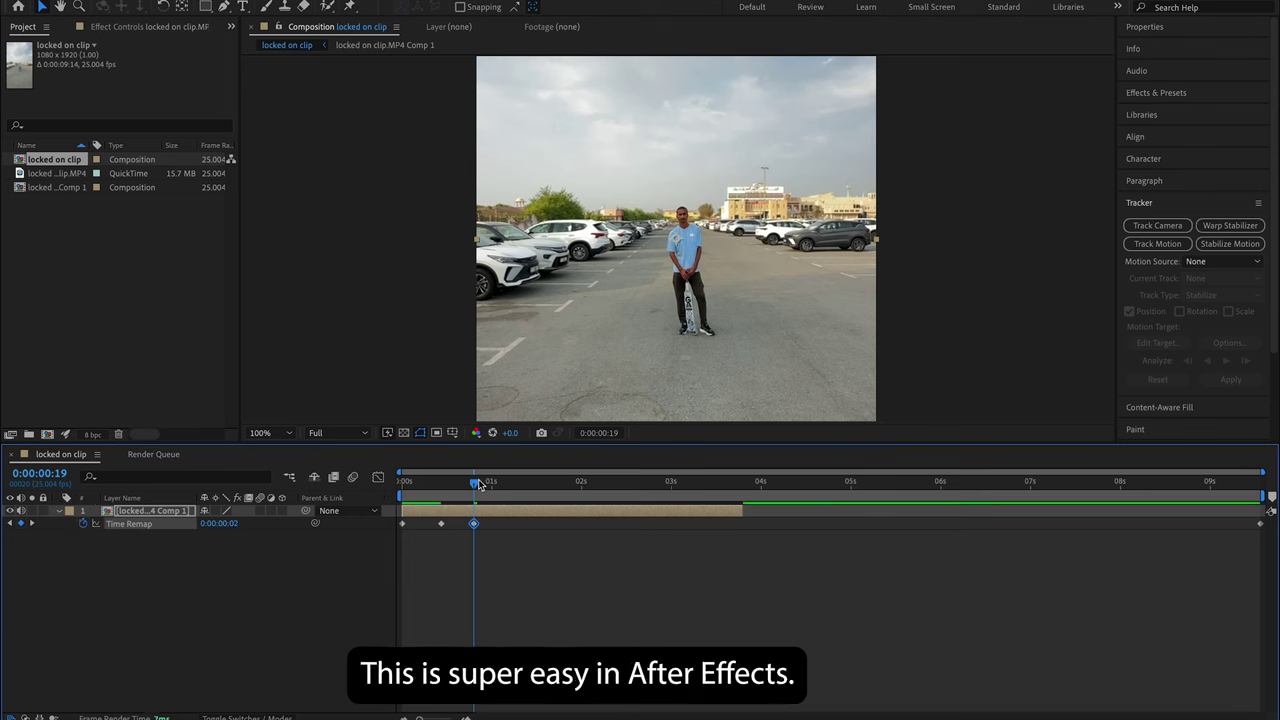
pyautogui.press('space')
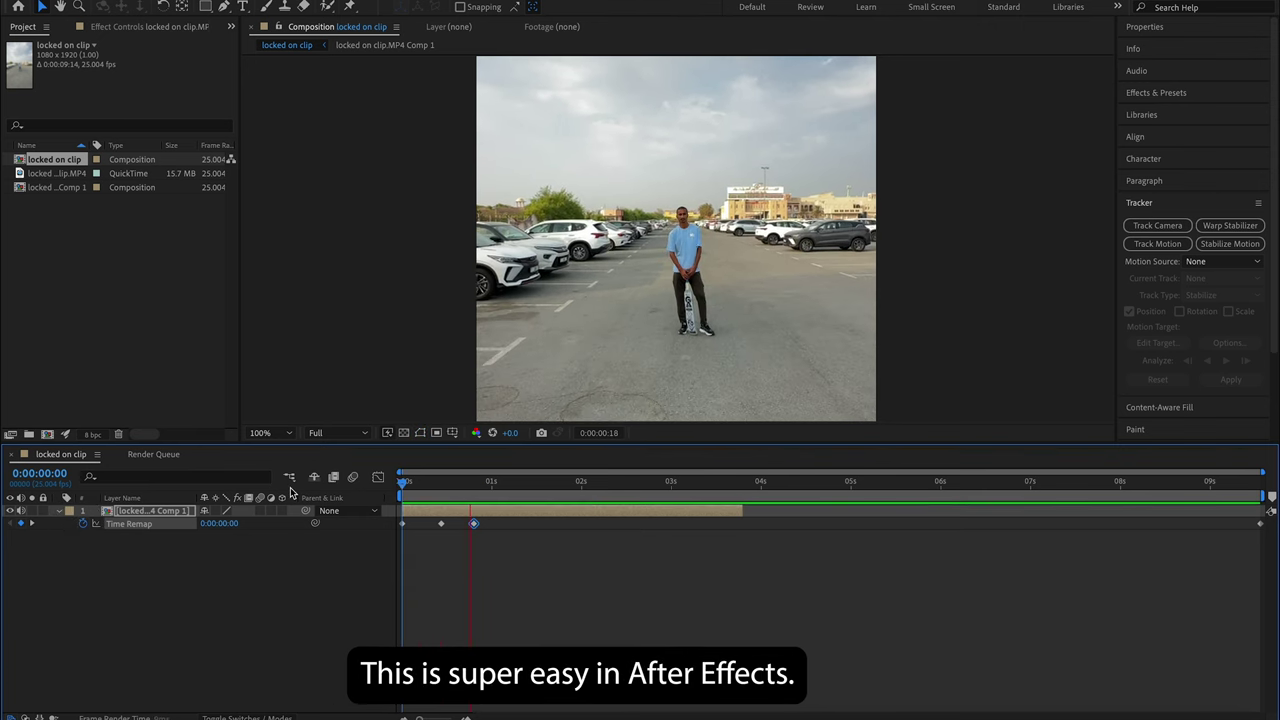
pyautogui.click(474, 576)
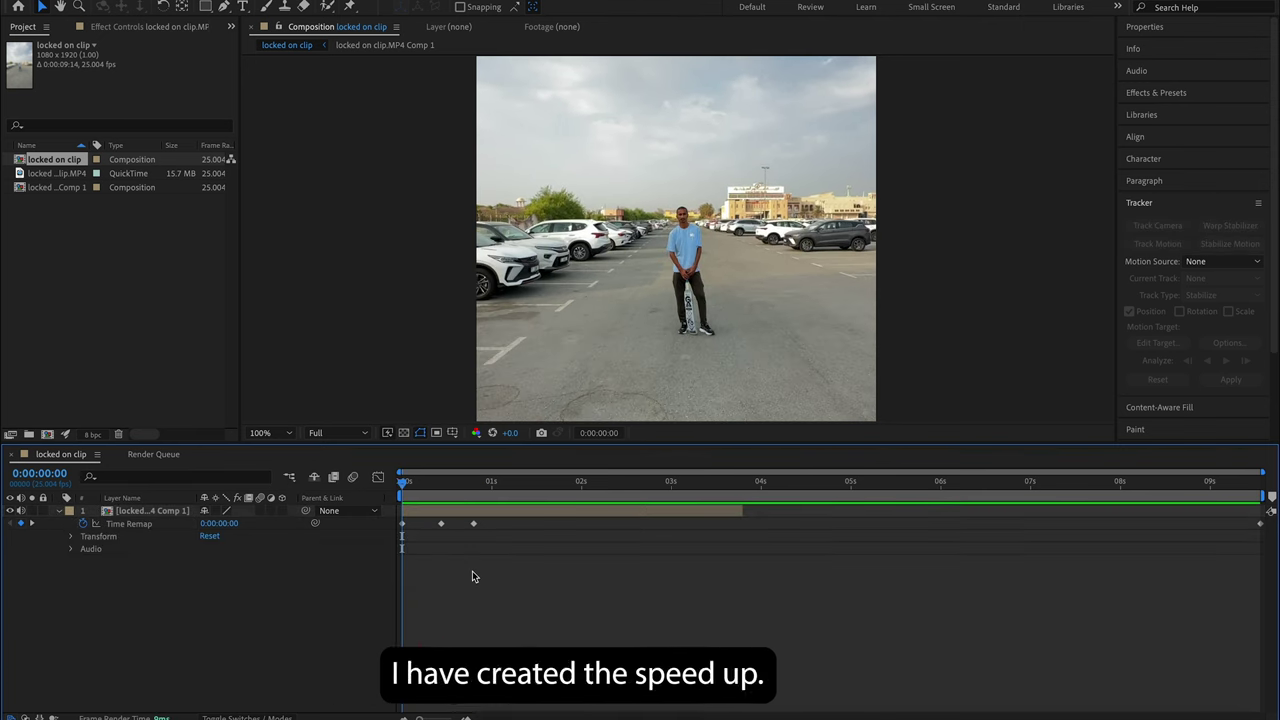
# Apply Easy Ease to all three time-remap keyframes and preview the ramp
pyautogui.moveTo(491, 526); pyautogui.dragTo(374, 526)
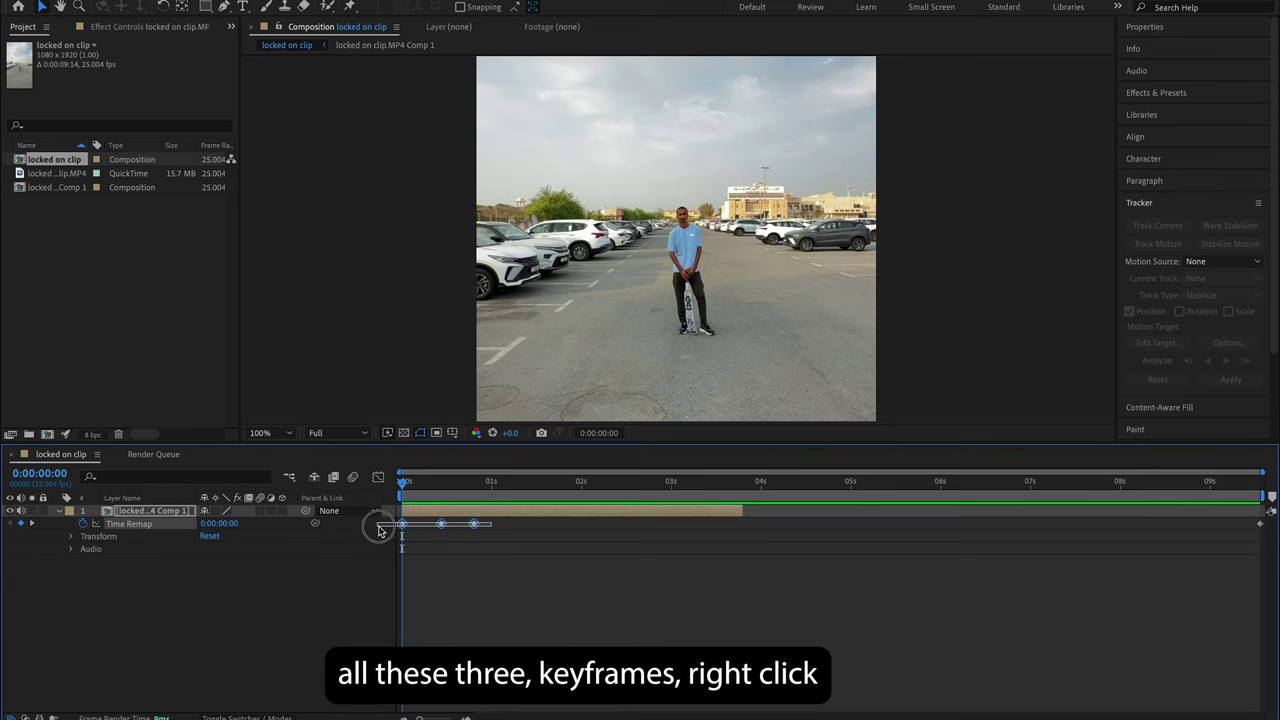
pyautogui.rightClick(442, 525)
pyautogui.moveTo(474, 712)
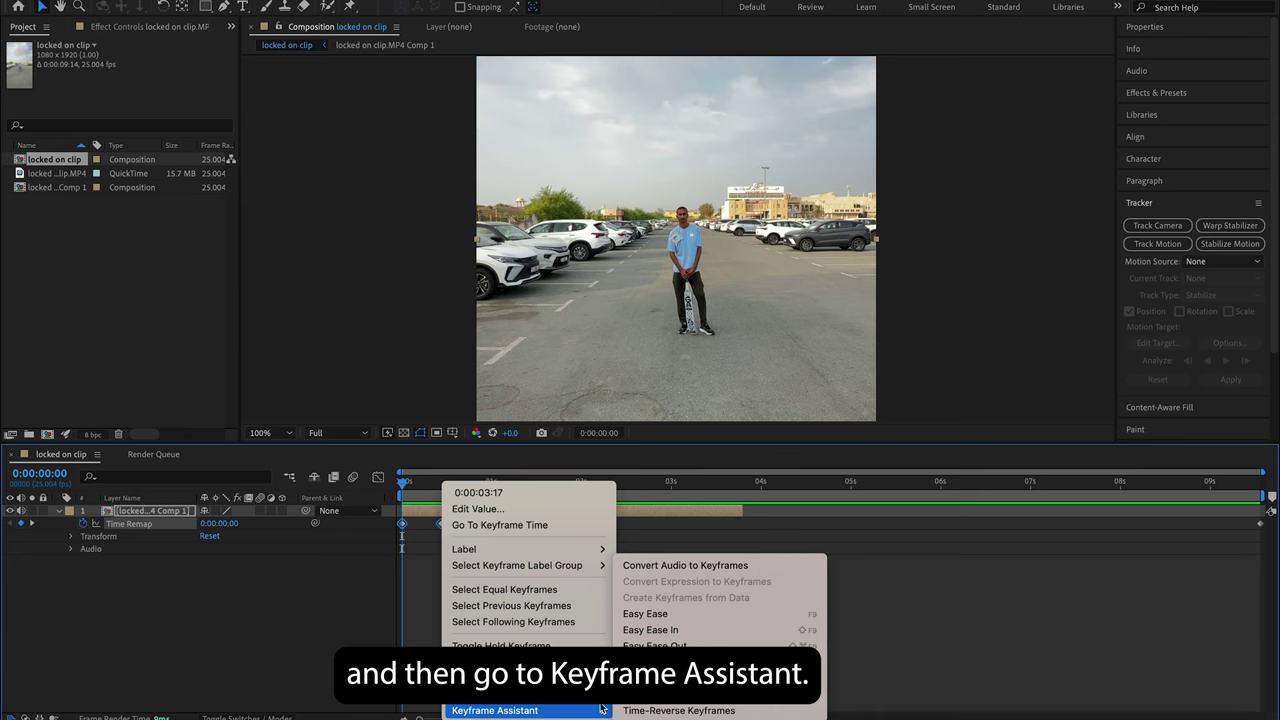
pyautogui.click(706, 621)
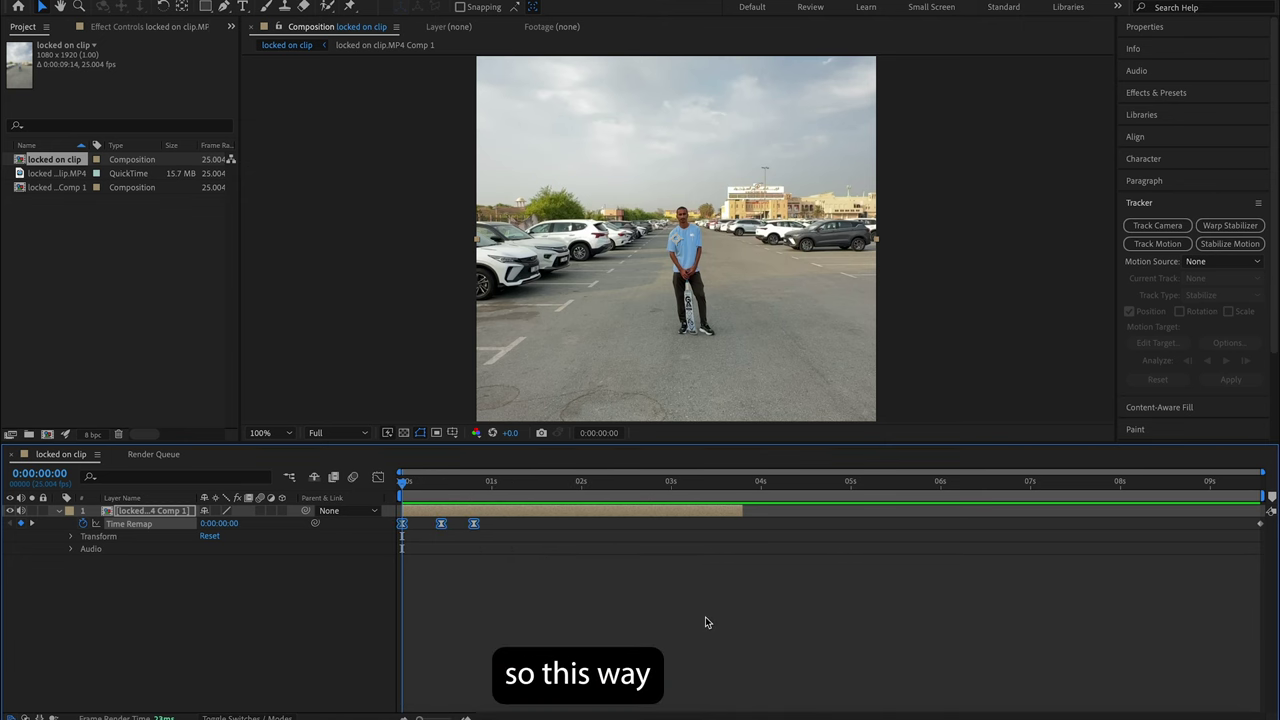
pyautogui.click(487, 482)
pyautogui.moveTo(483, 484); pyautogui.dragTo(402, 482)
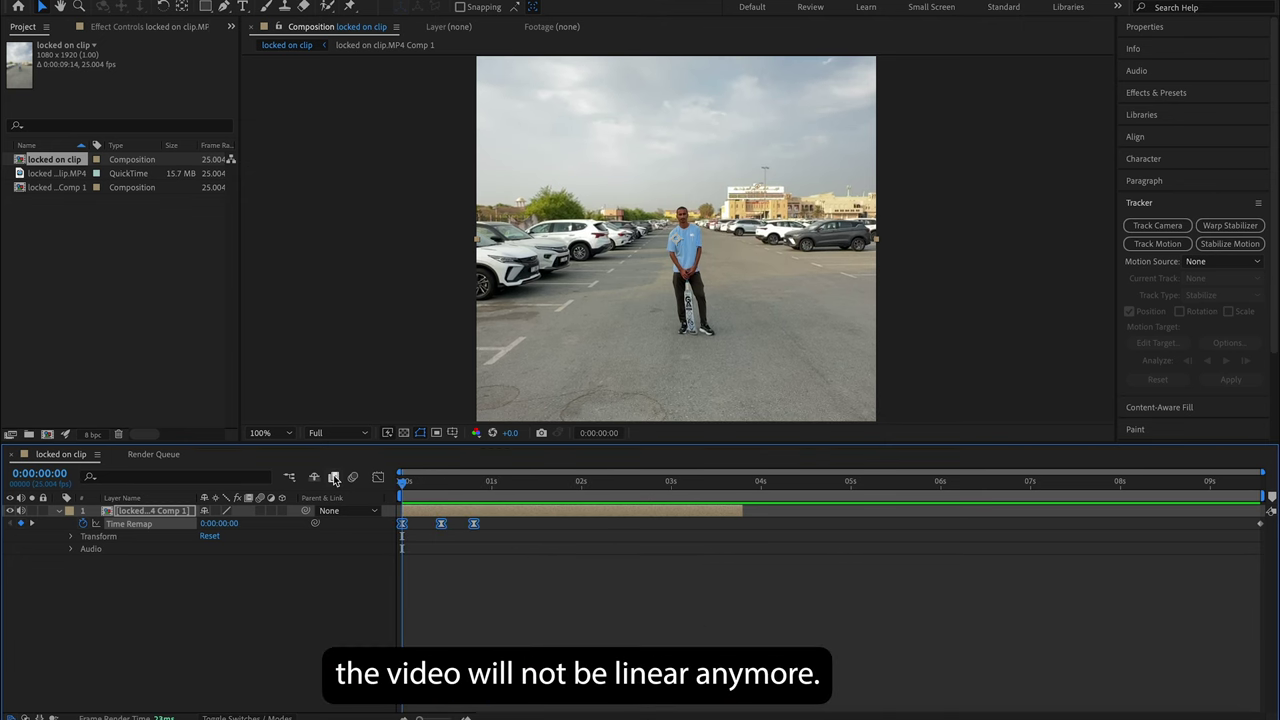
pyautogui.press('space')
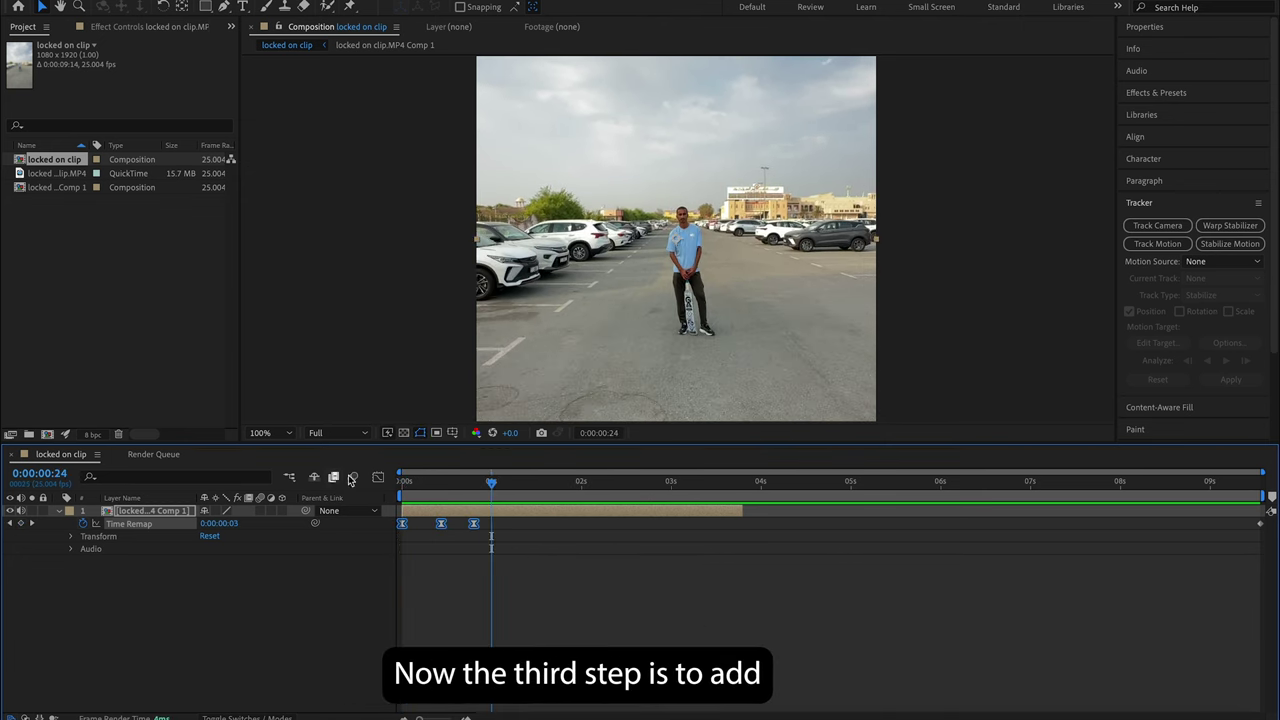
# Search effects for 'mot' and drop CC Force Motion Blur onto the nested layer
pyautogui.click(485, 480)
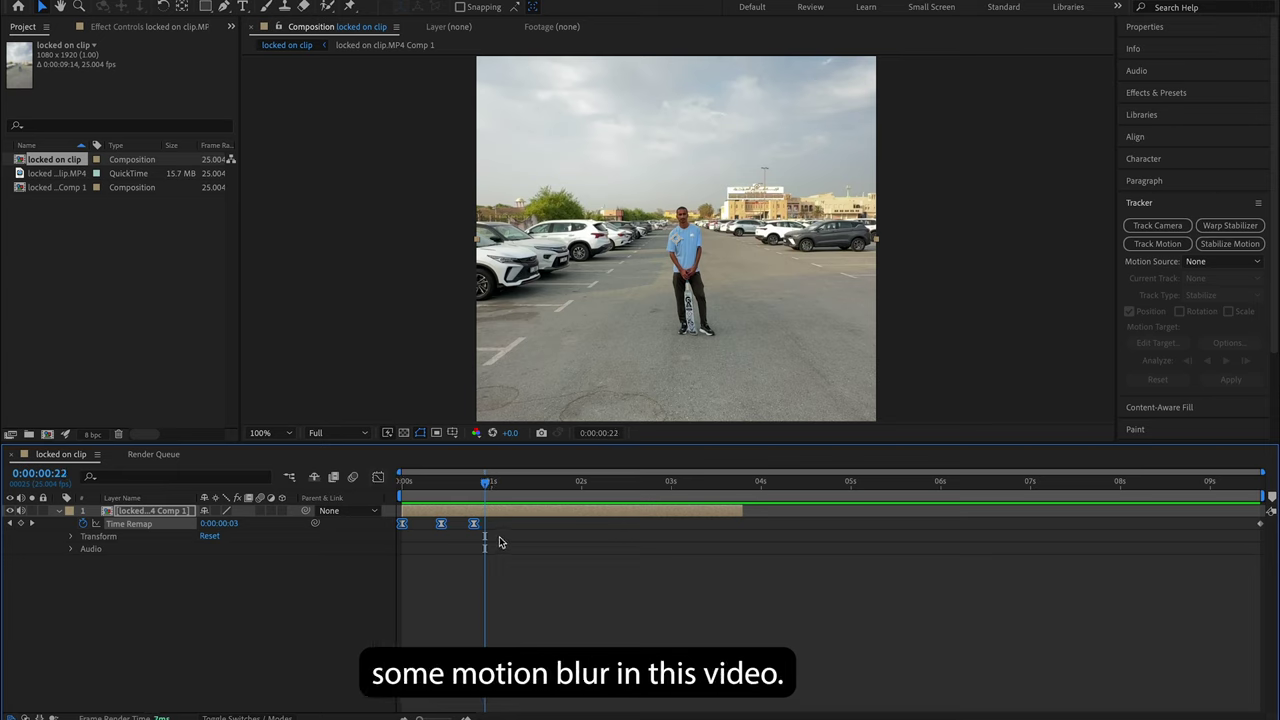
pyautogui.click(500, 542)
pyautogui.click(58, 511)
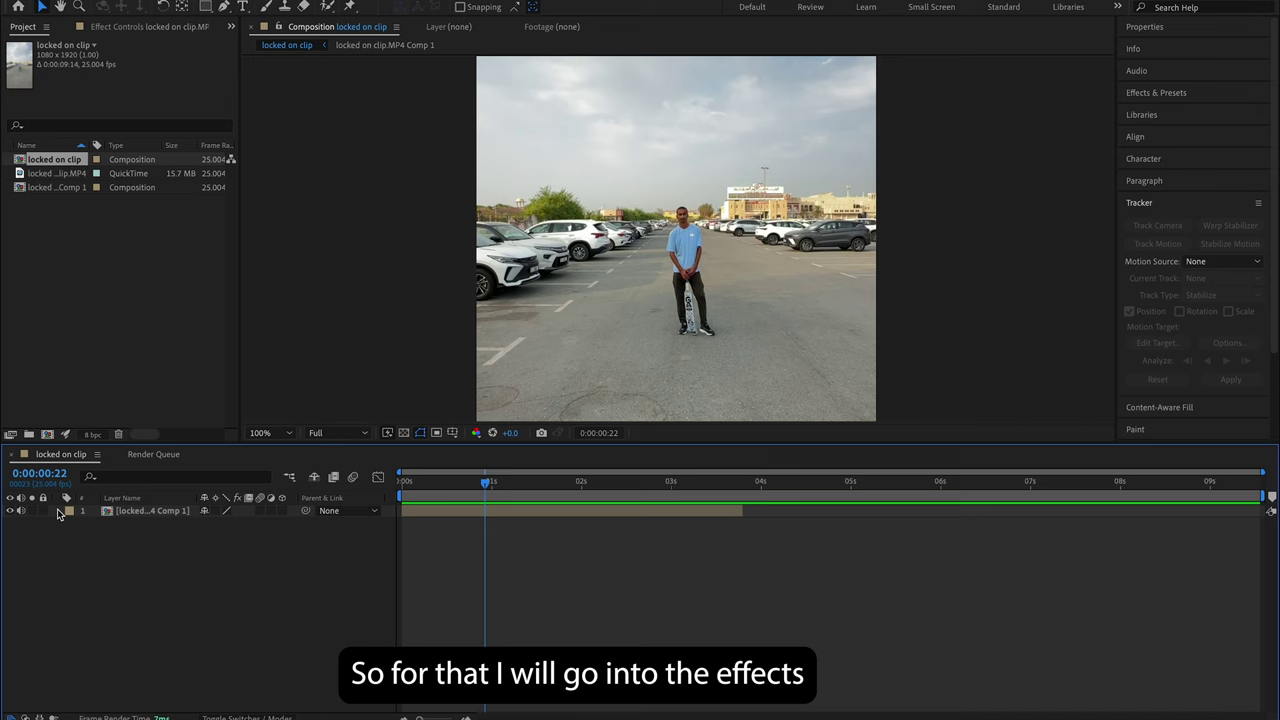
pyautogui.click(1160, 94)
pyautogui.write('moti')
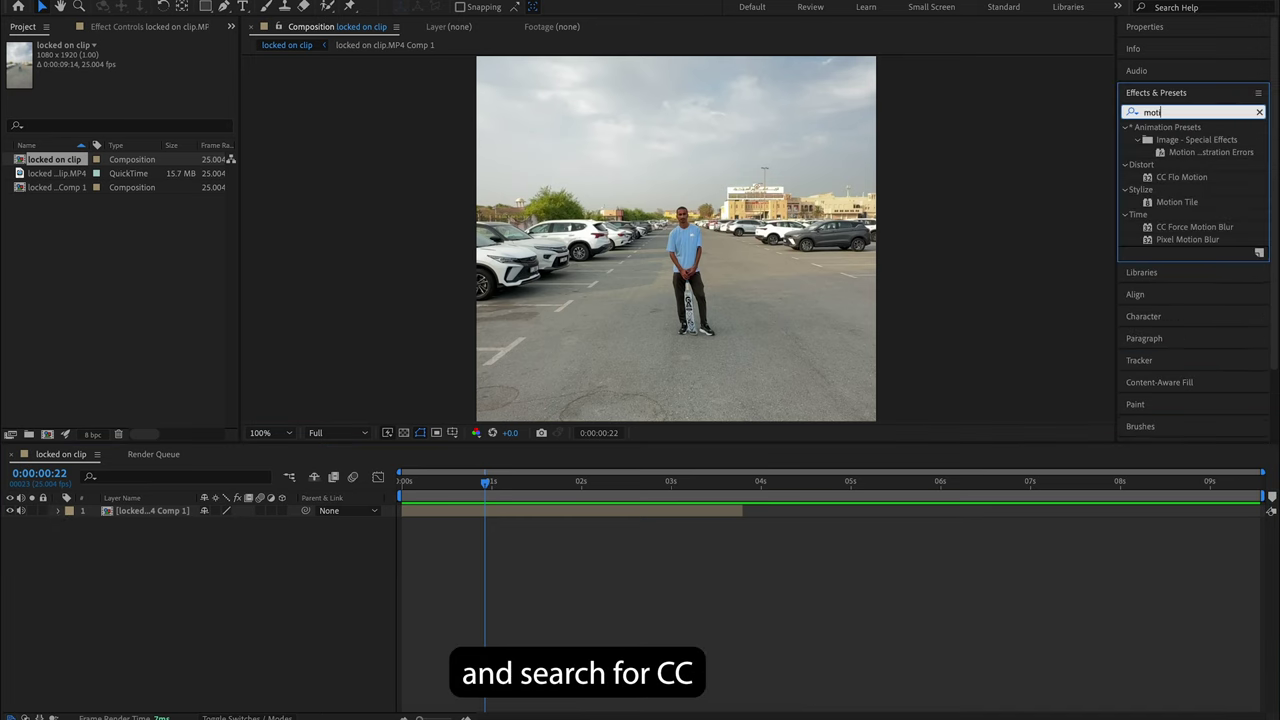
pyautogui.moveTo(1196, 229); pyautogui.dragTo(585, 509)
# Keyframe the Shutter Angle at the clip start and frame 19, then preview the blur
pyautogui.click(453, 486)
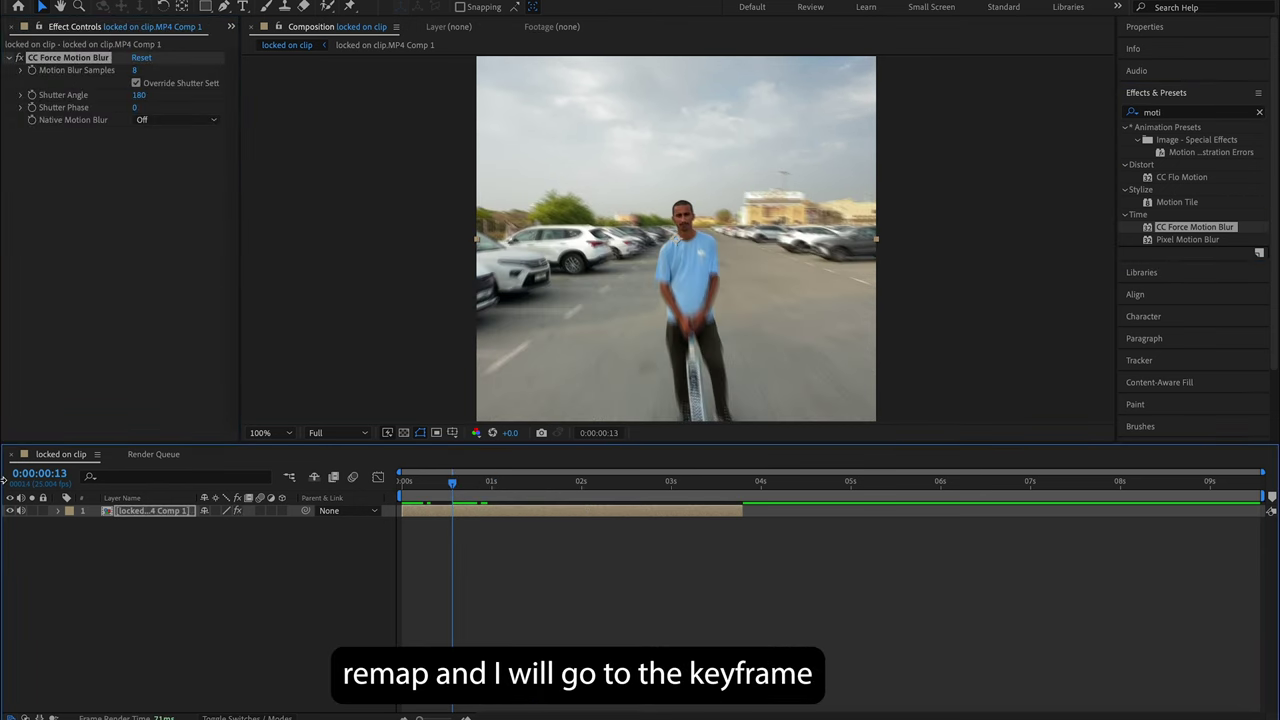
pyautogui.click(56, 511)
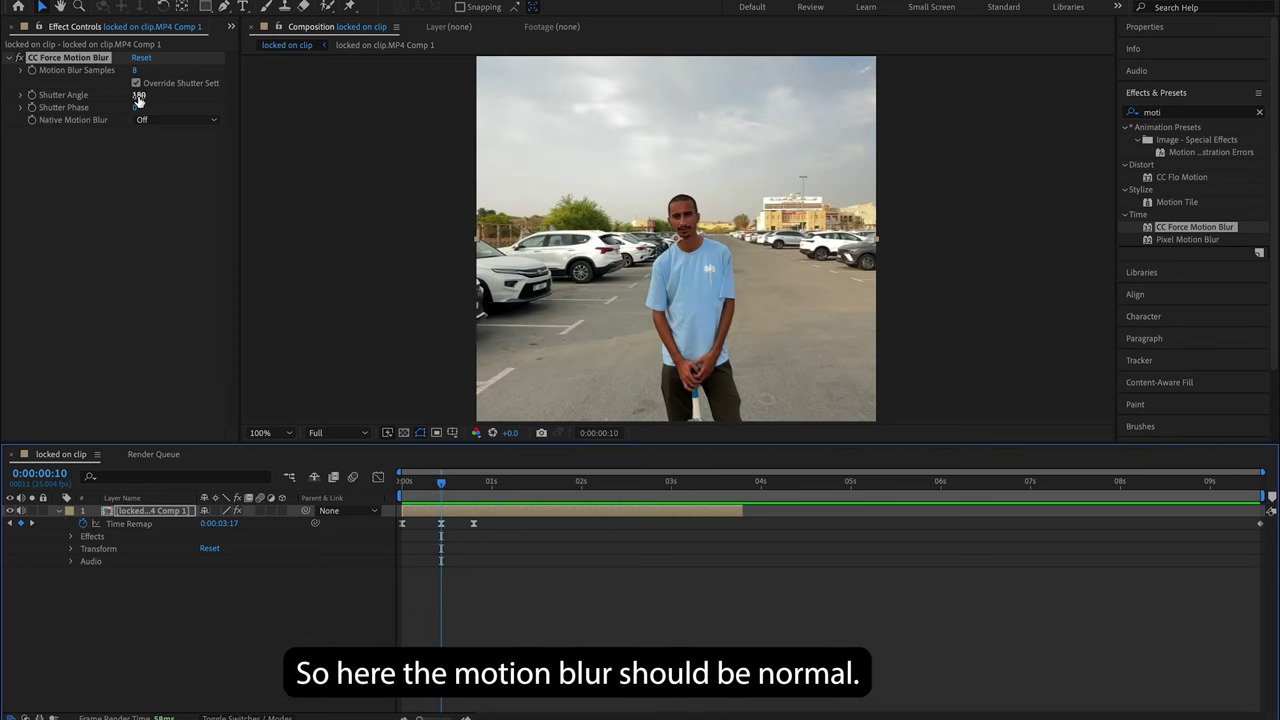
pyautogui.click(31, 97)
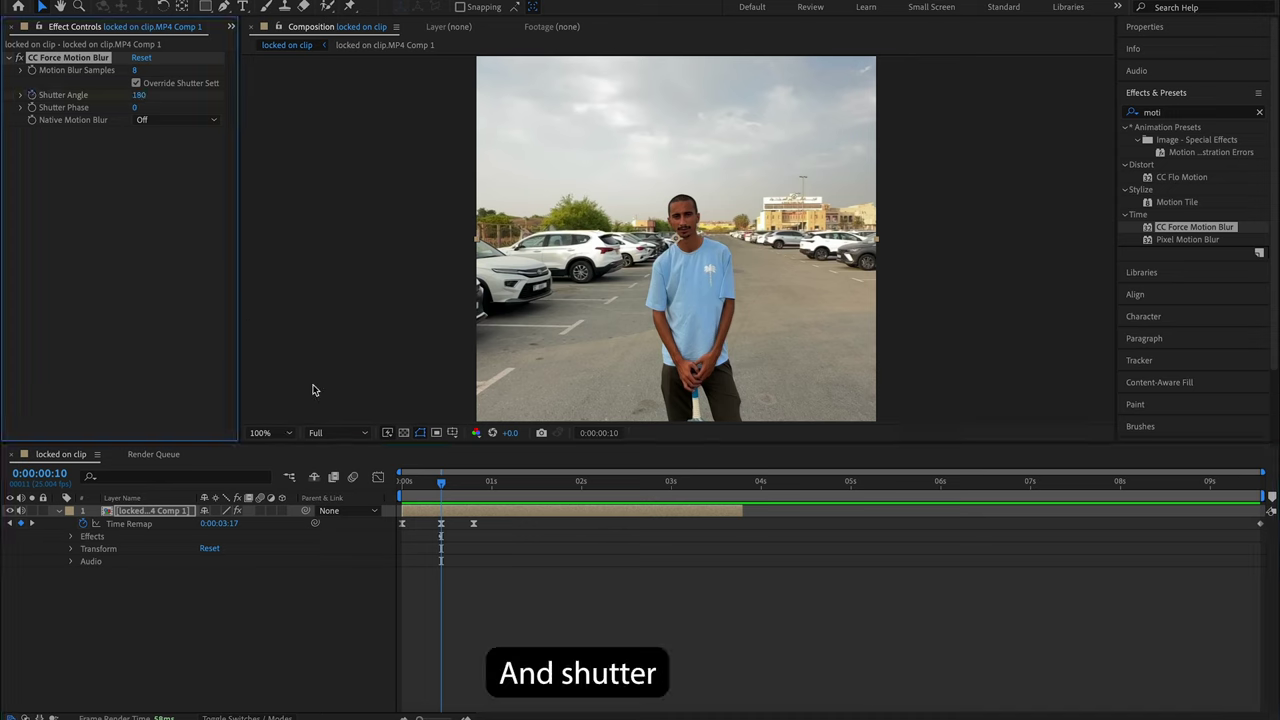
pyautogui.moveTo(443, 486); pyautogui.dragTo(395, 497)
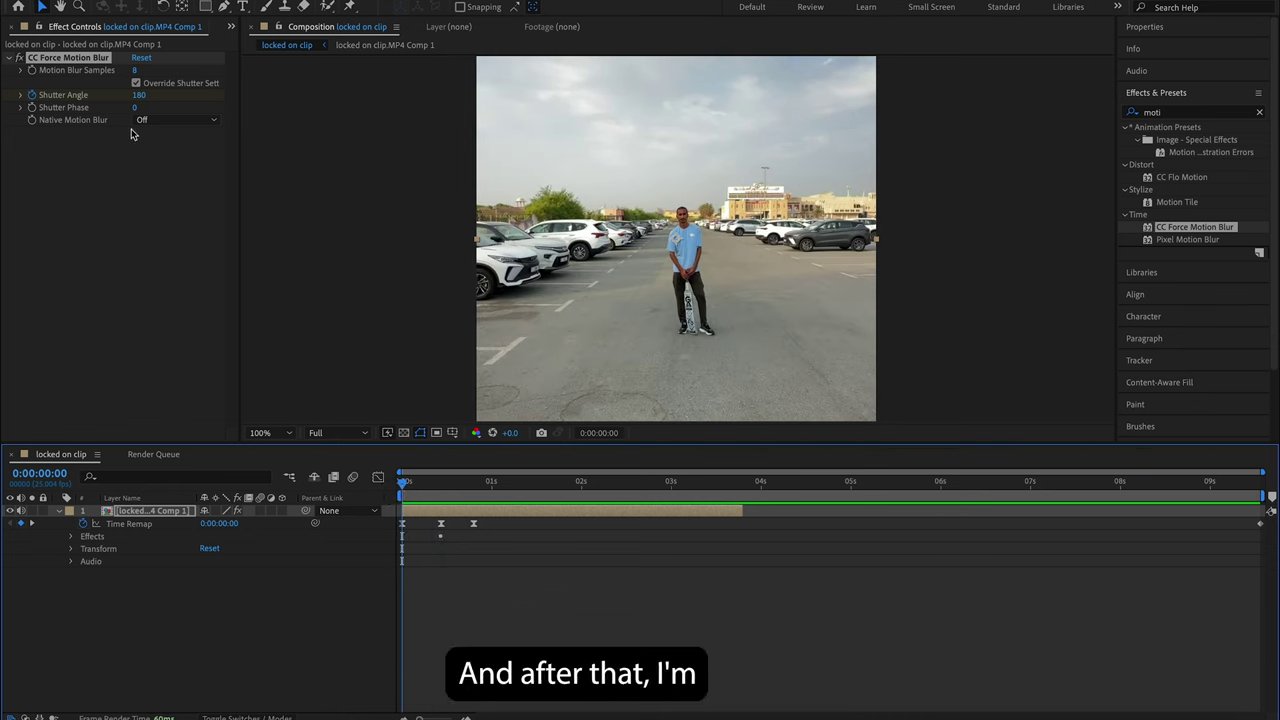
pyautogui.moveTo(136, 96); pyautogui.dragTo(263, 90)
pyautogui.moveTo(404, 484); pyautogui.dragTo(475, 486)
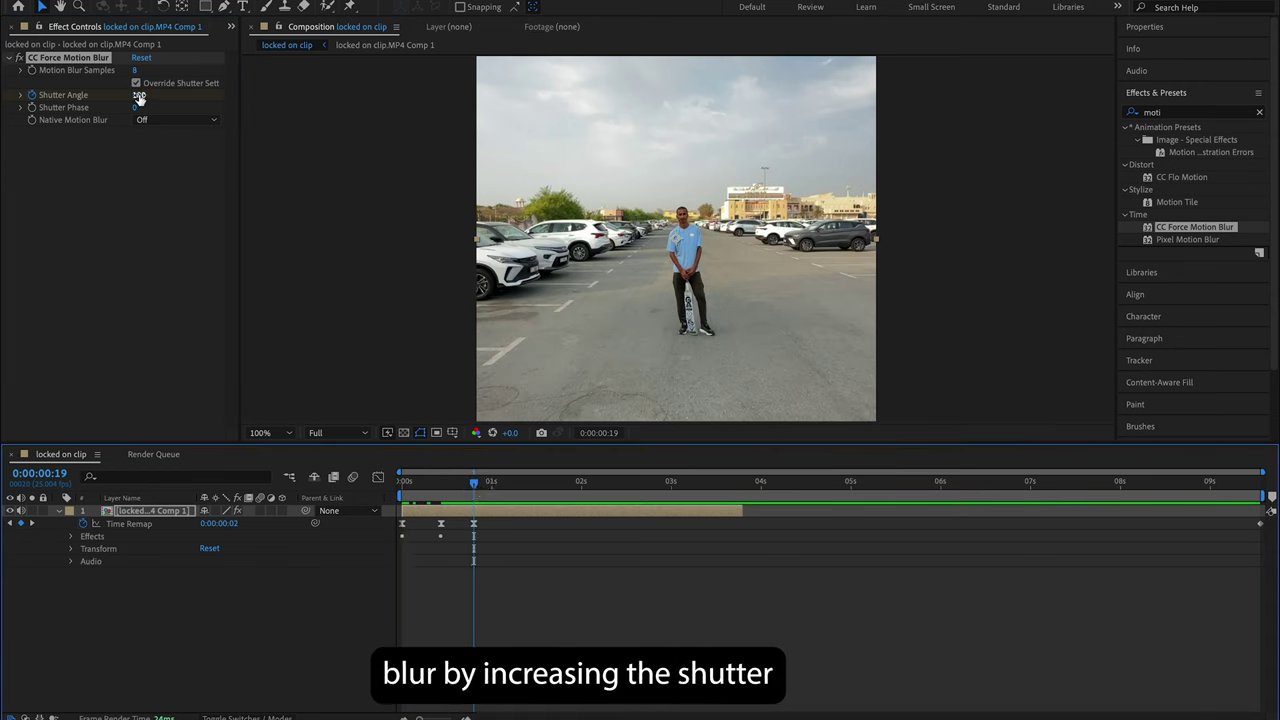
pyautogui.moveTo(138, 95); pyautogui.dragTo(262, 93)
pyautogui.press('space')
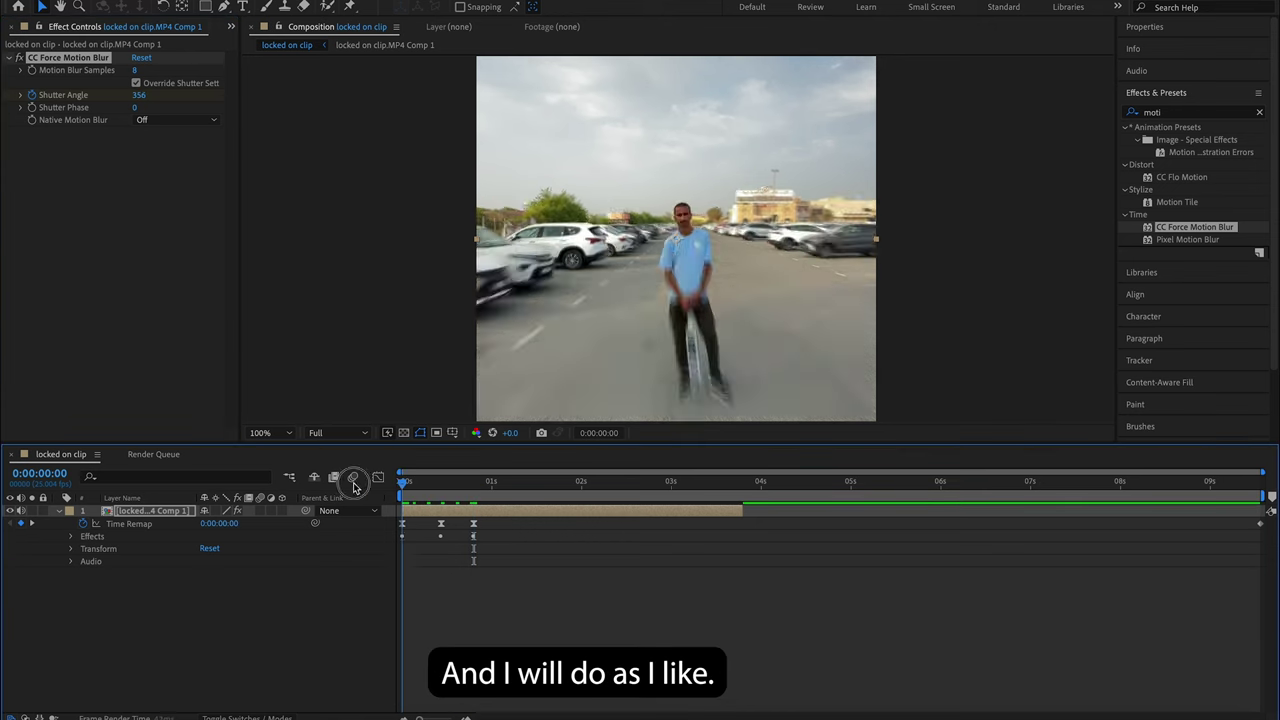
pyautogui.press('space')
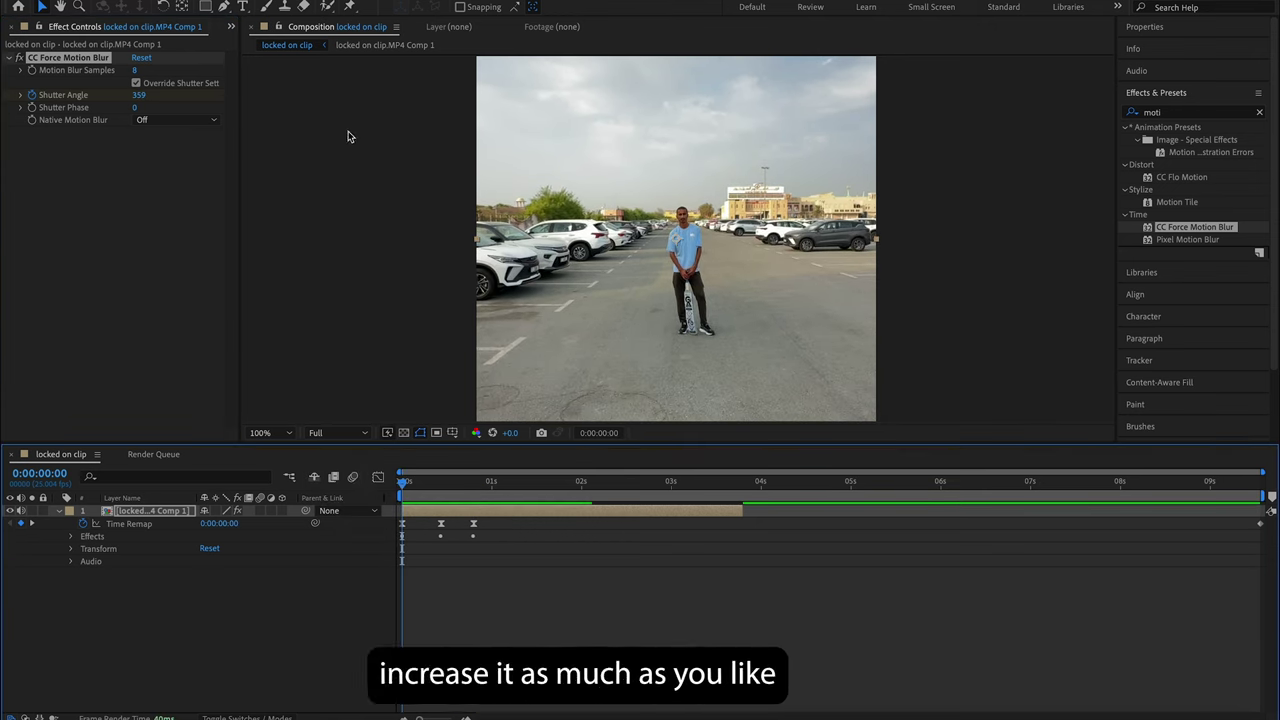
# Rework the Shutter Angle keyframes, entering 356 at frame 19 and pushing values to about 1128
pyautogui.moveTo(138, 95); pyautogui.dragTo(672, 57)
pyautogui.moveTo(404, 482); pyautogui.dragTo(474, 482)
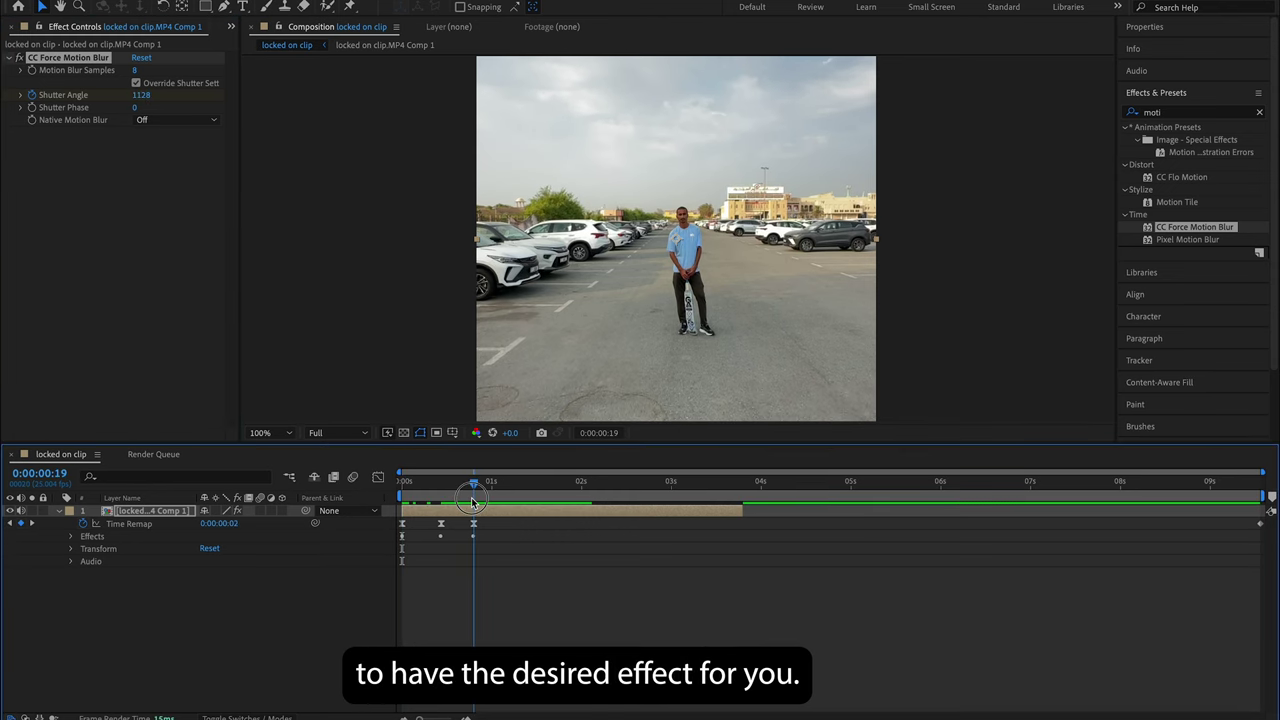
pyautogui.click(139, 95)
pyautogui.write('356')
pyautogui.moveTo(139, 95); pyautogui.dragTo(366, 91)
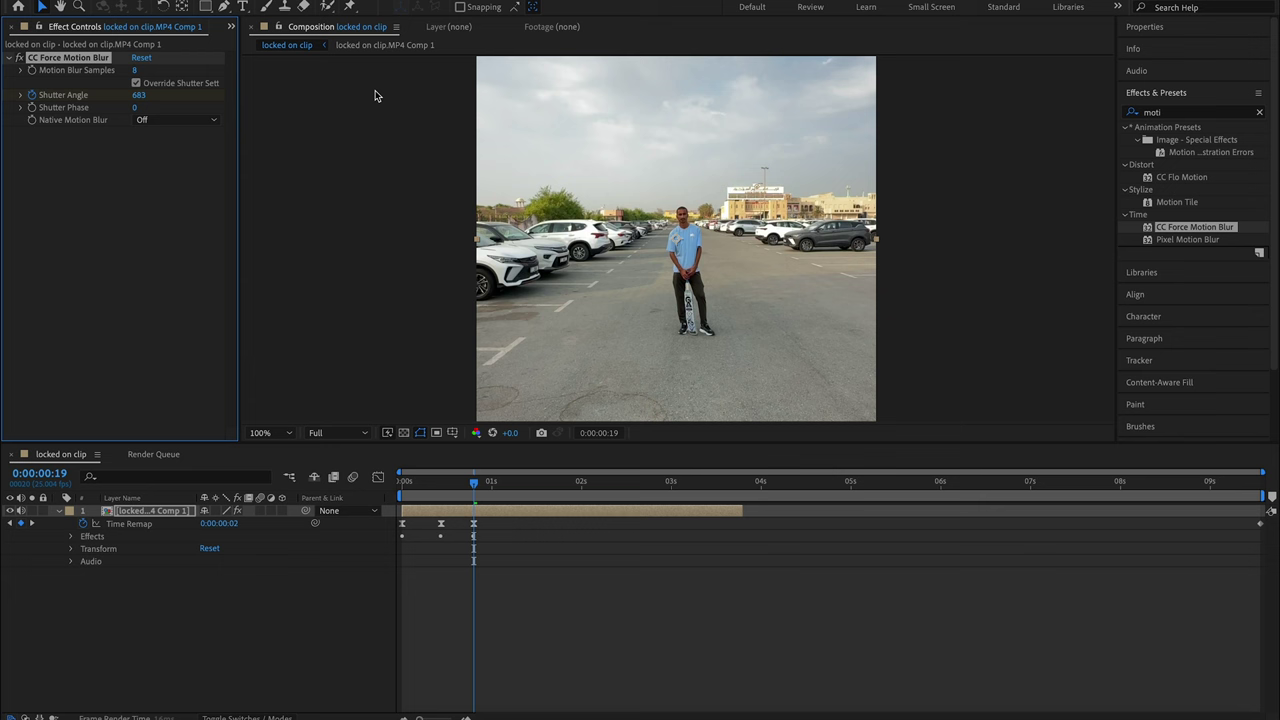
pyautogui.click(402, 482)
pyautogui.click(487, 482)
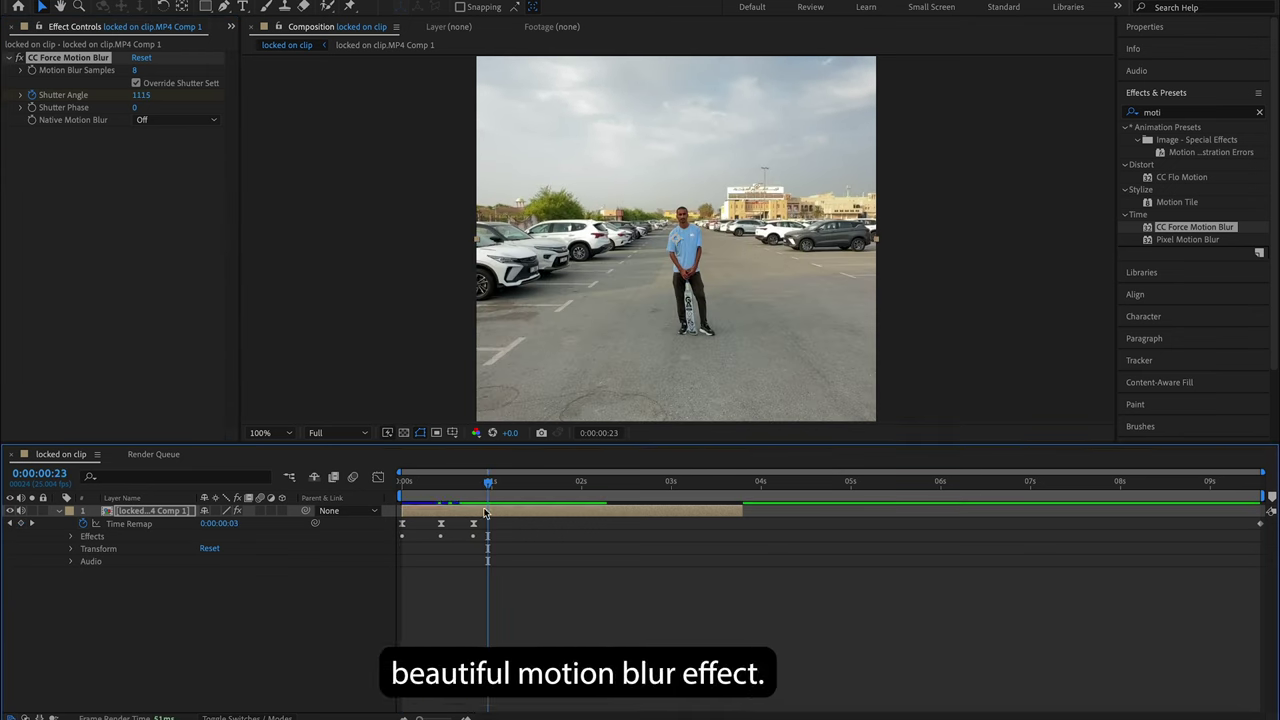
pyautogui.click(402, 482)
pyautogui.press('space')
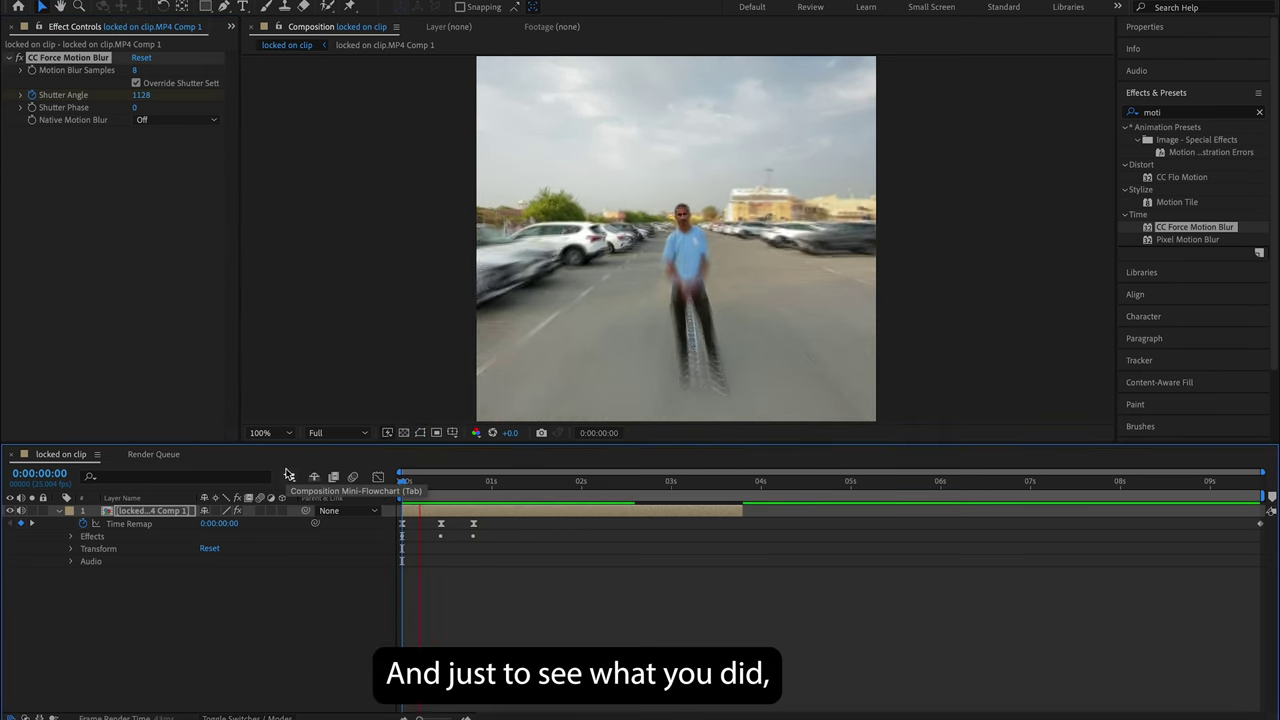
pyautogui.click(70, 537)
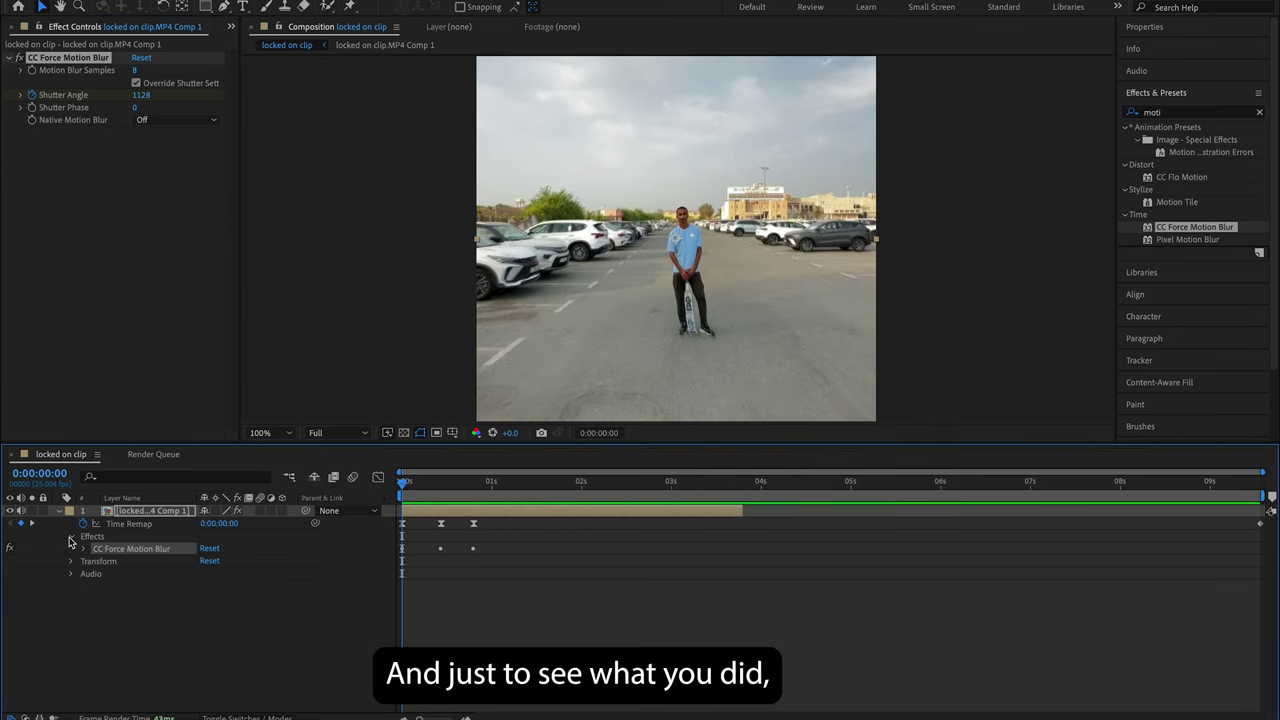
pyautogui.click(9, 548)
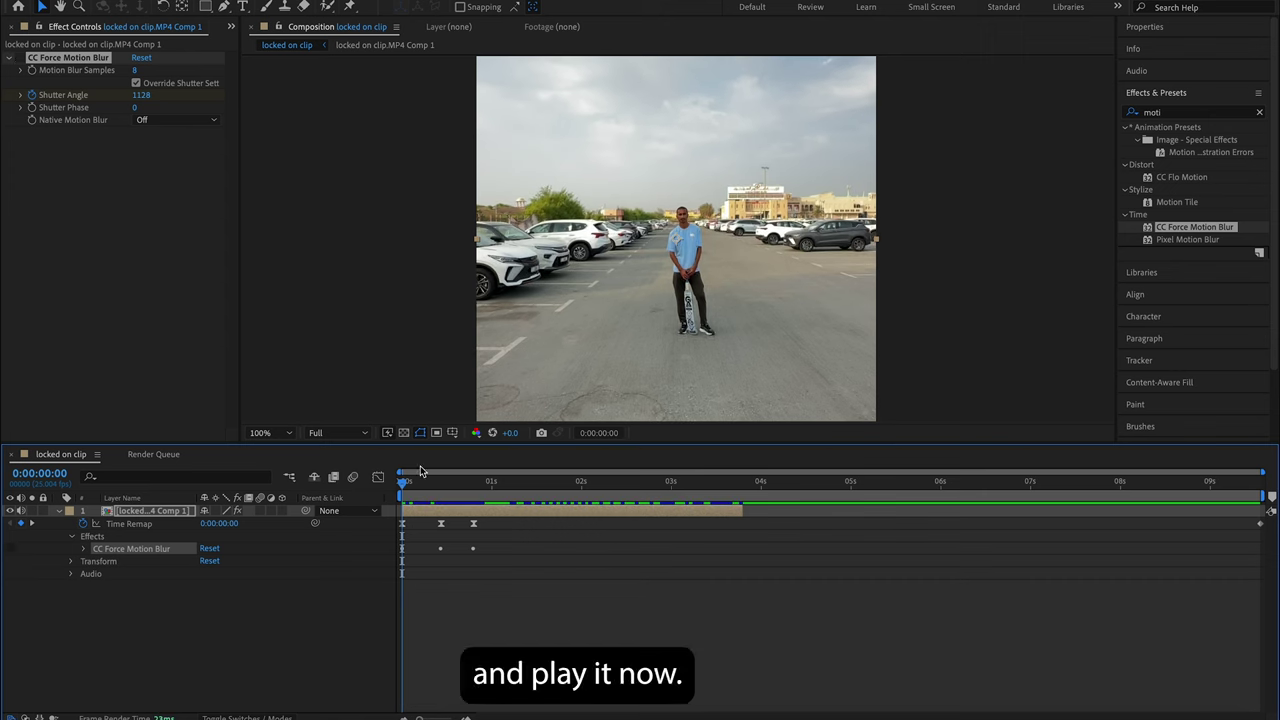
pyautogui.press('space')
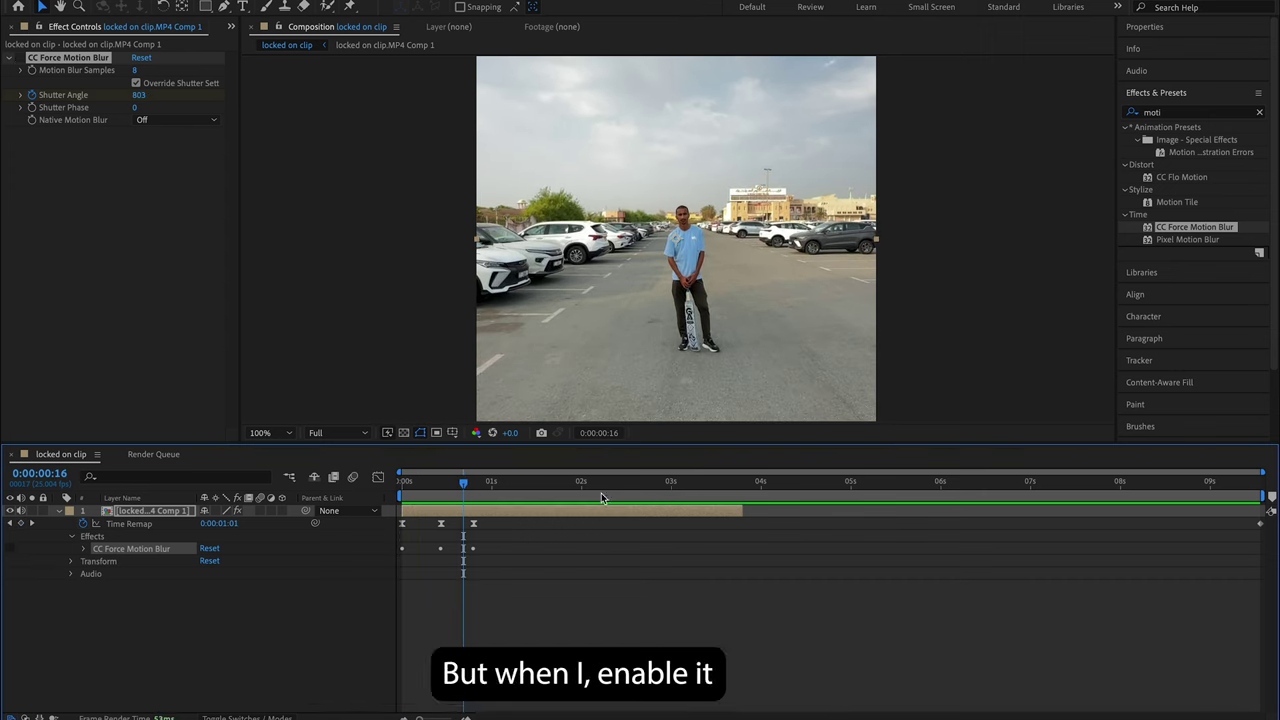
pyautogui.press('space')
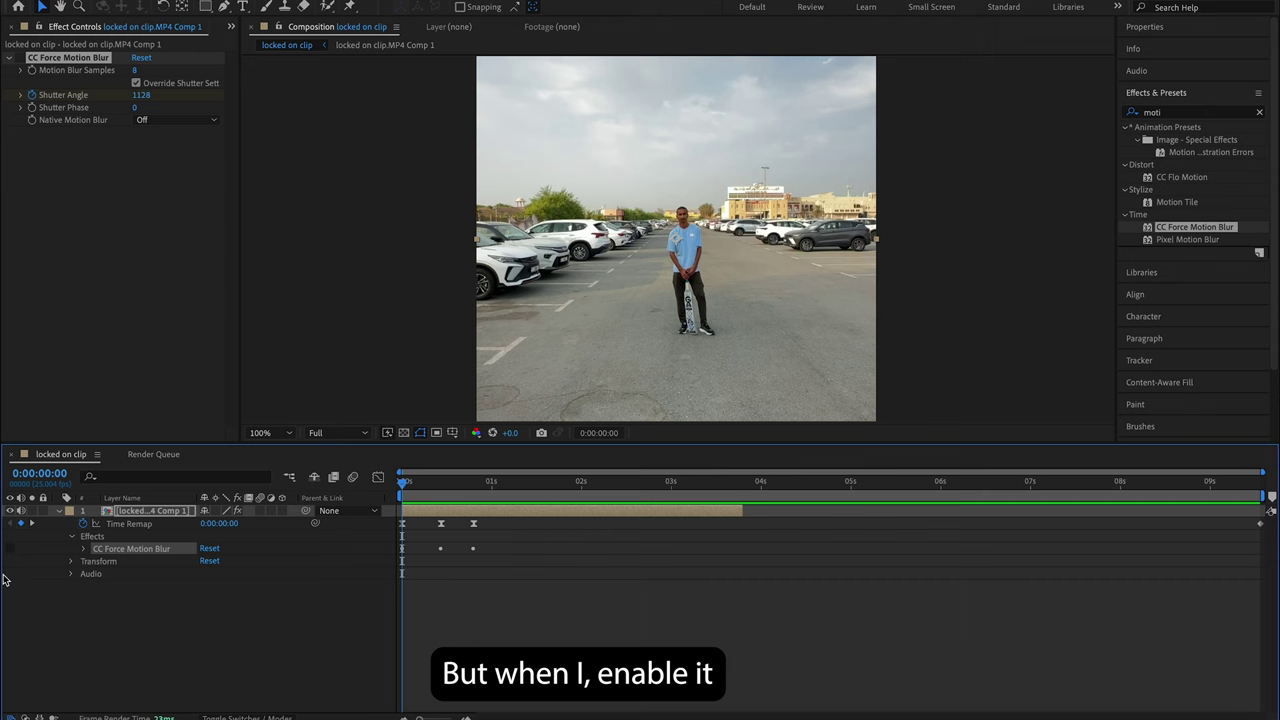
pyautogui.click(9, 548)
pyautogui.press('space')
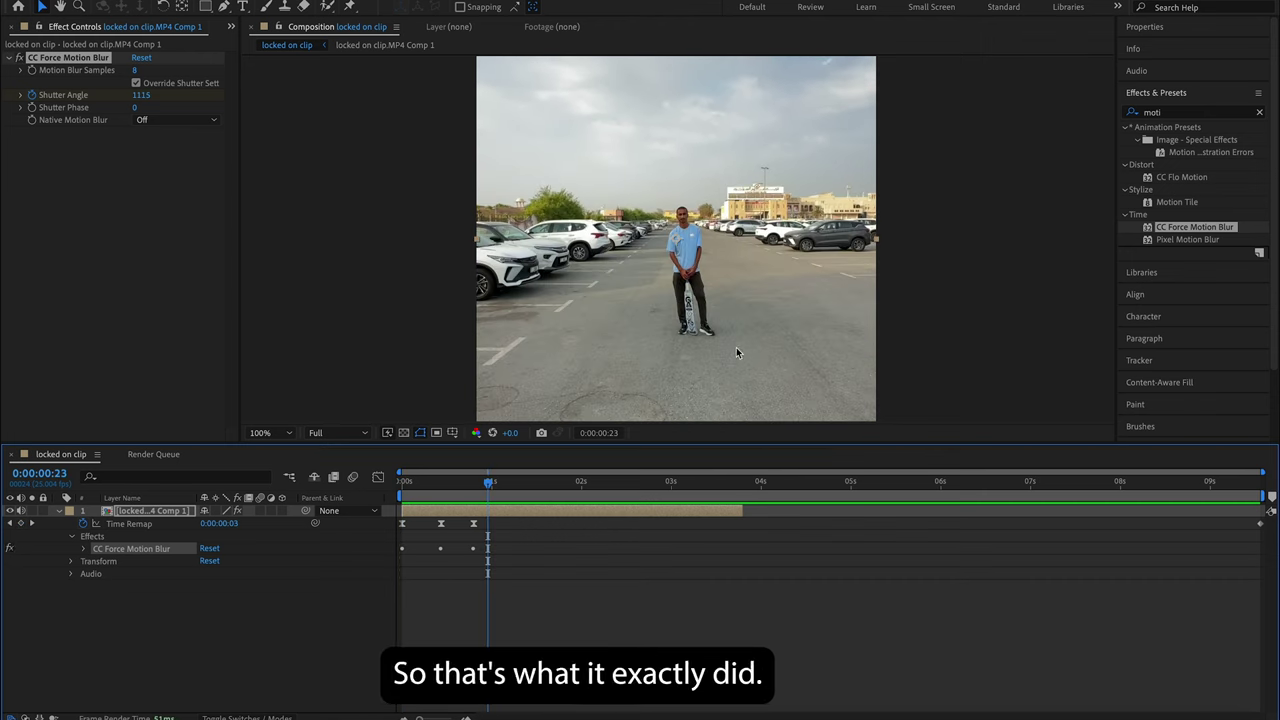
pyautogui.press(',')
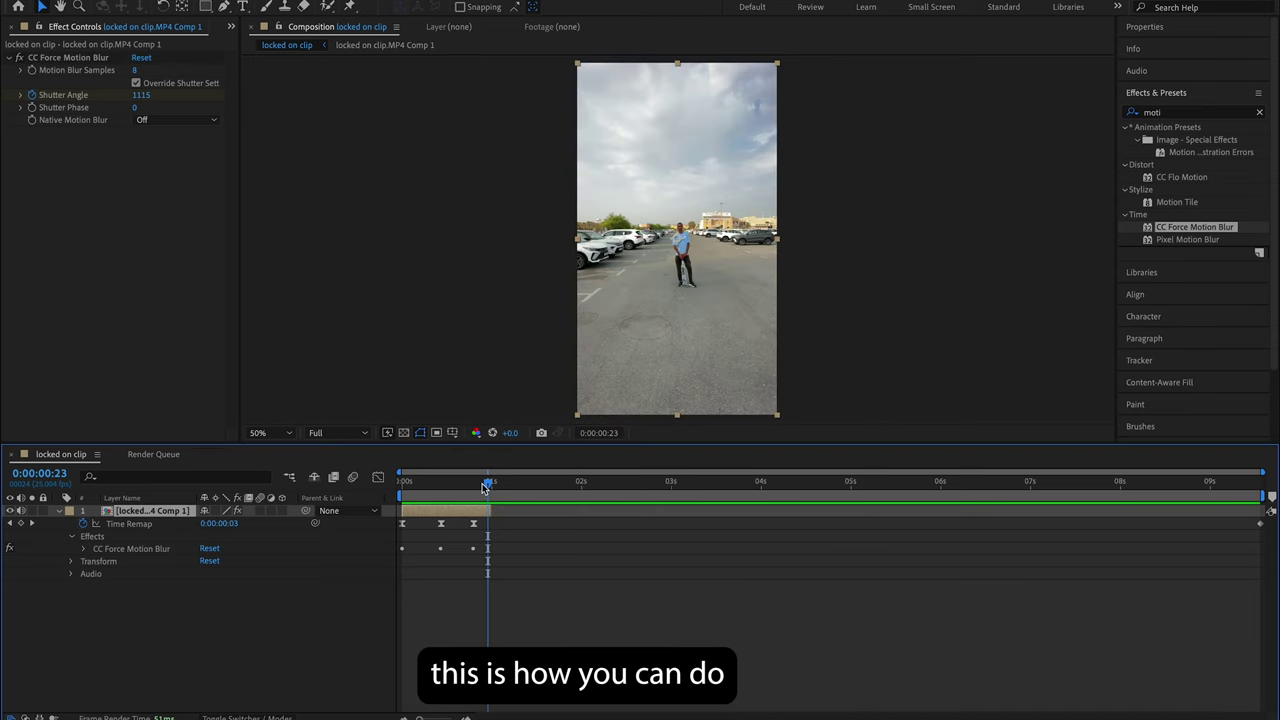
pyautogui.moveTo(485, 486); pyautogui.dragTo(401, 484)
pyautogui.press('space')
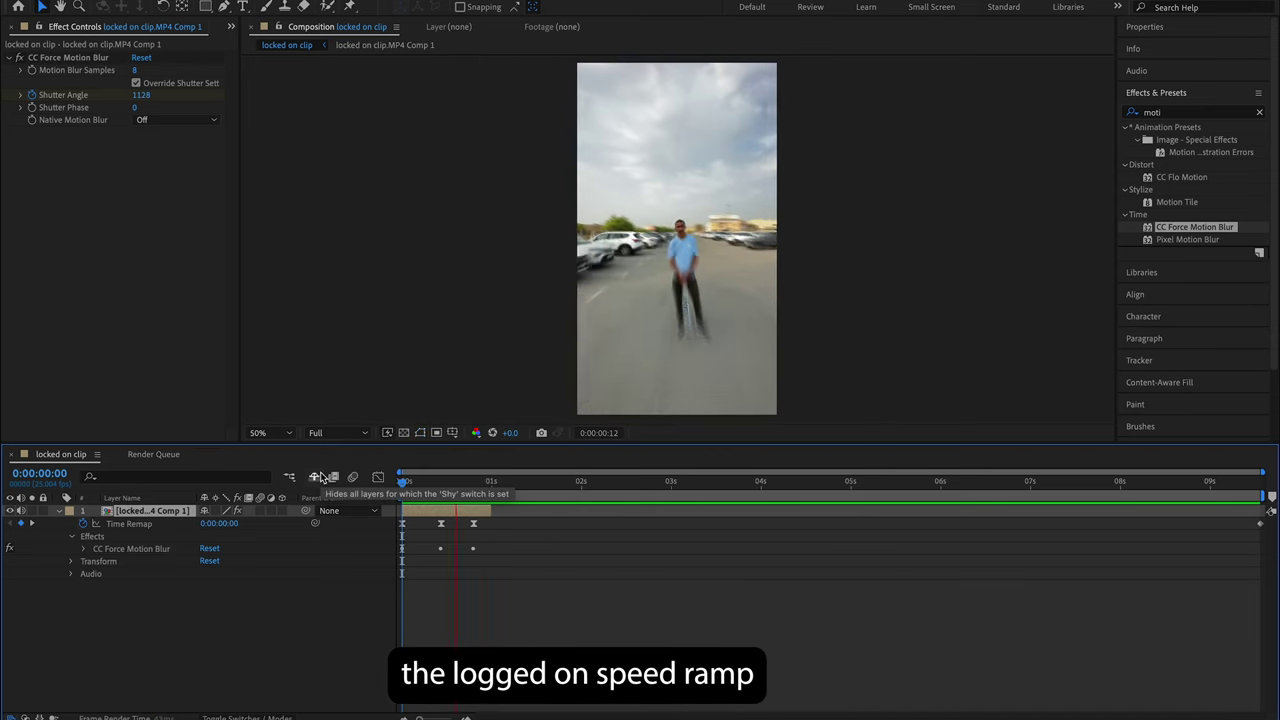
pyautogui.press('space')
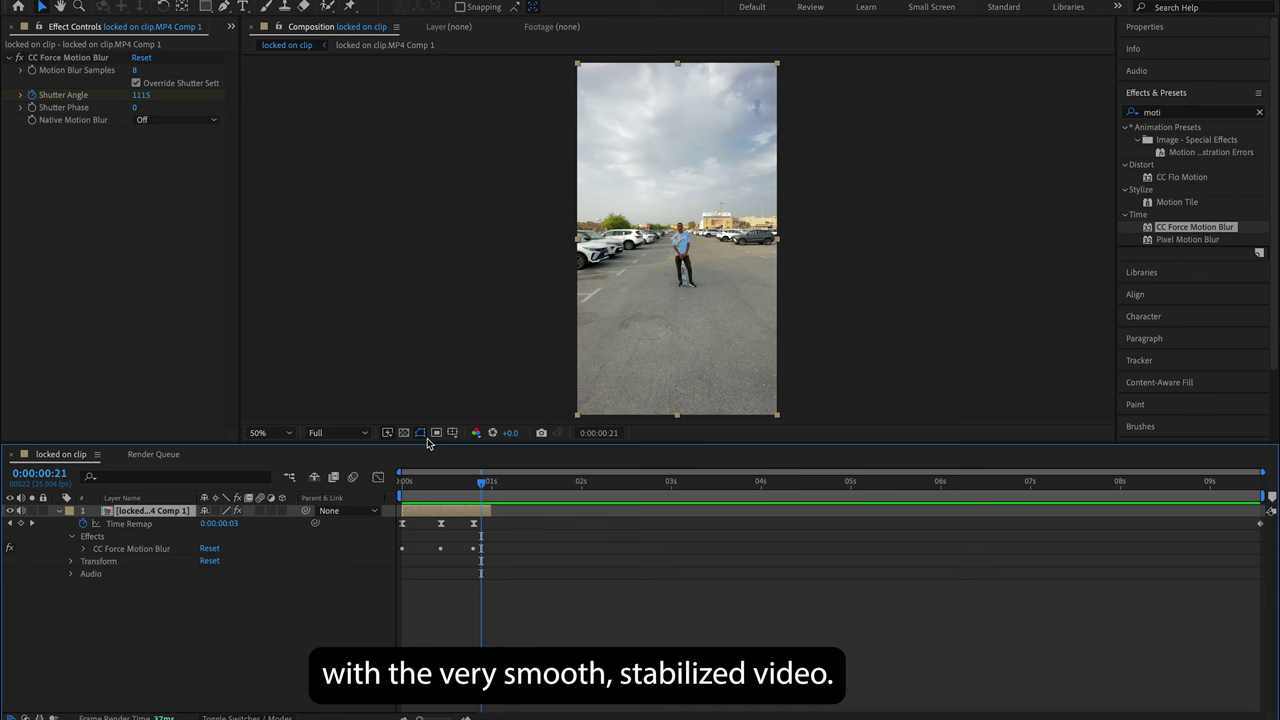
# Queue the composition for render with output saved to the exports folder, then start rendering
pyautogui.click(130, 1)
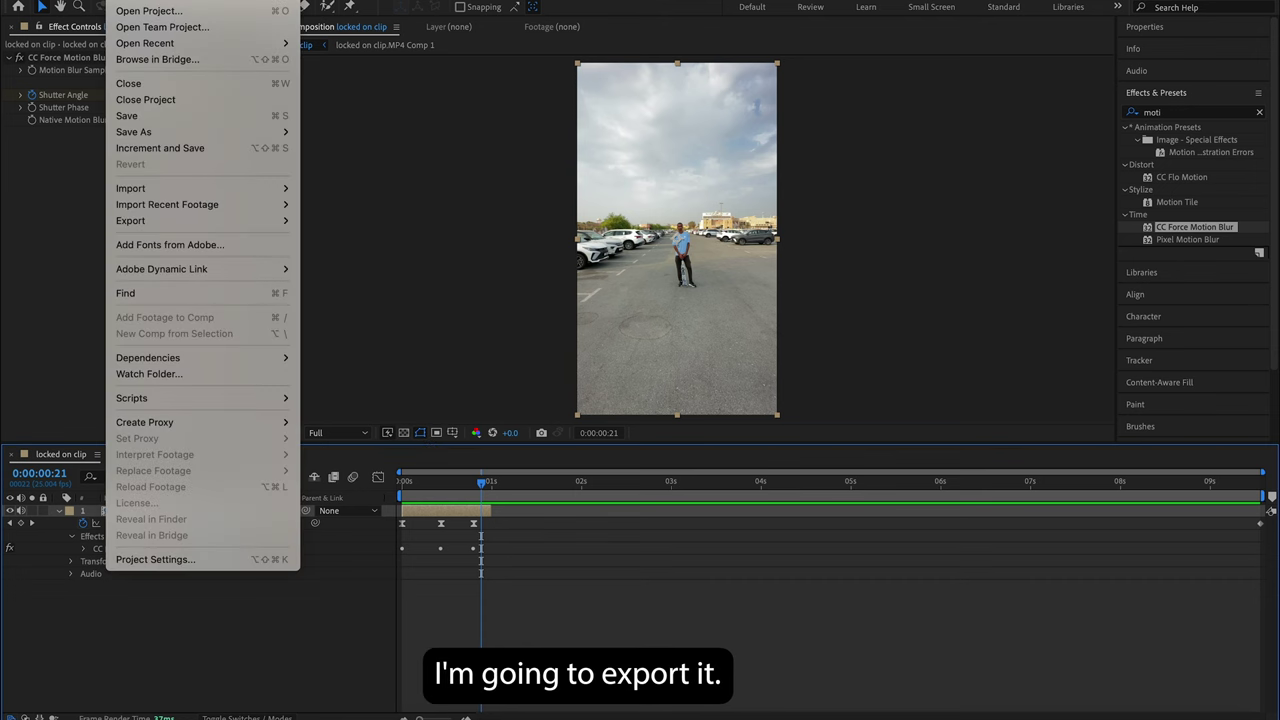
pyautogui.moveTo(195, 222)
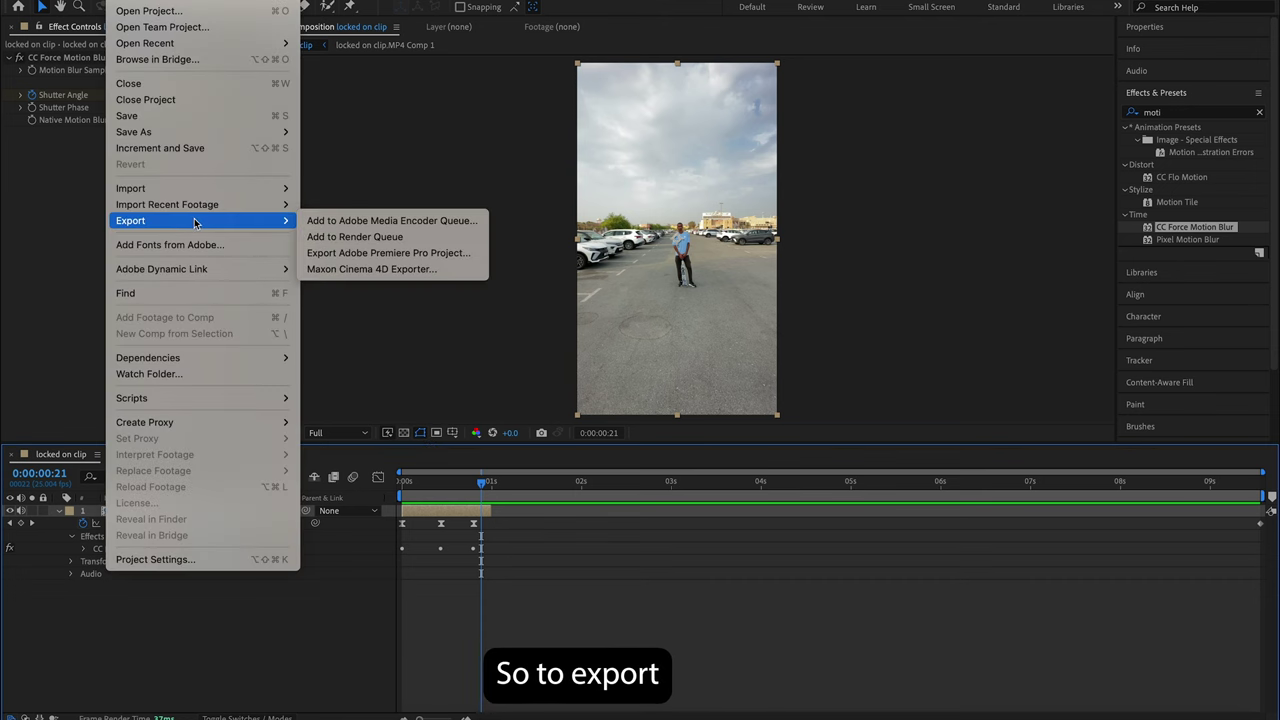
pyautogui.click(384, 240)
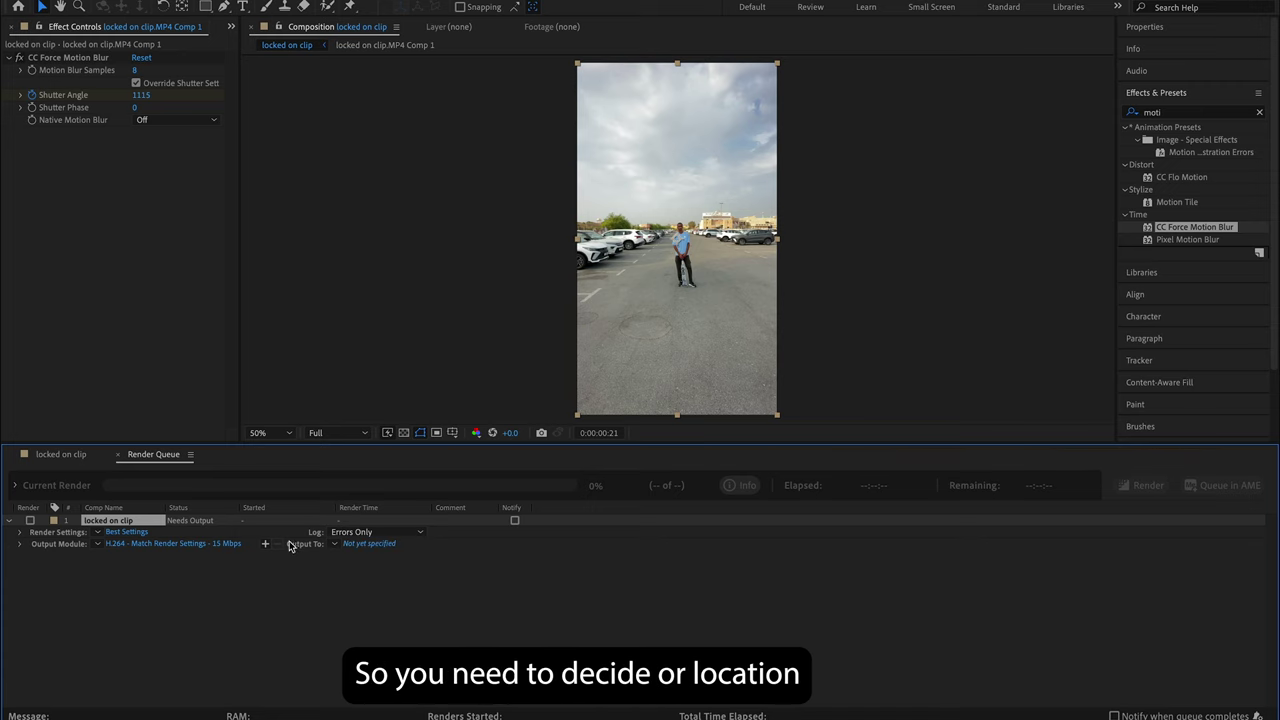
pyautogui.click(369, 544)
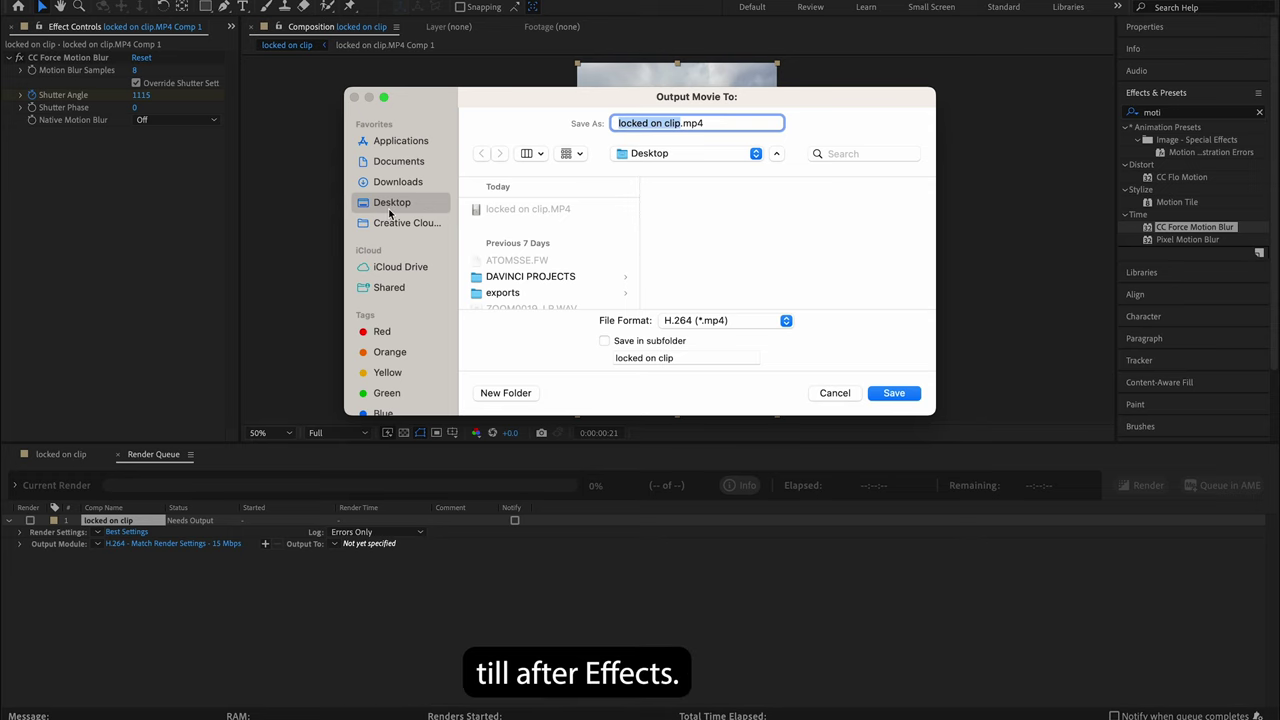
pyautogui.click(540, 293)
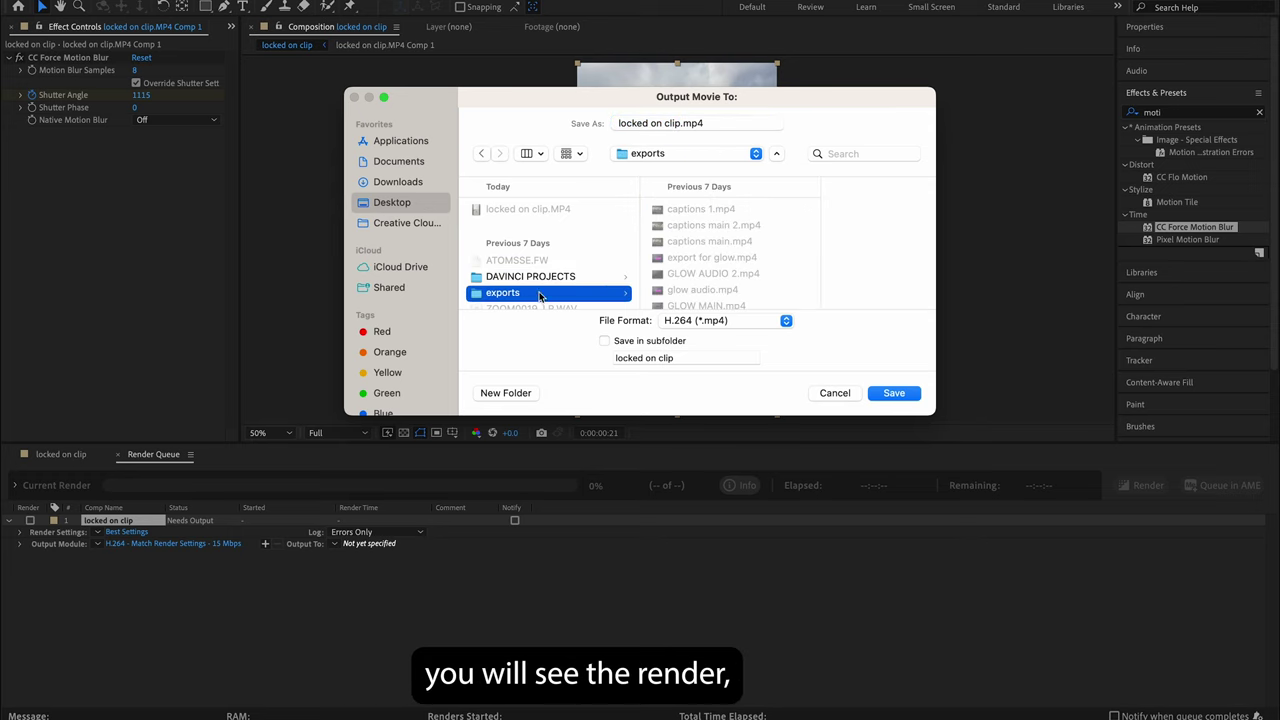
pyautogui.click(898, 395)
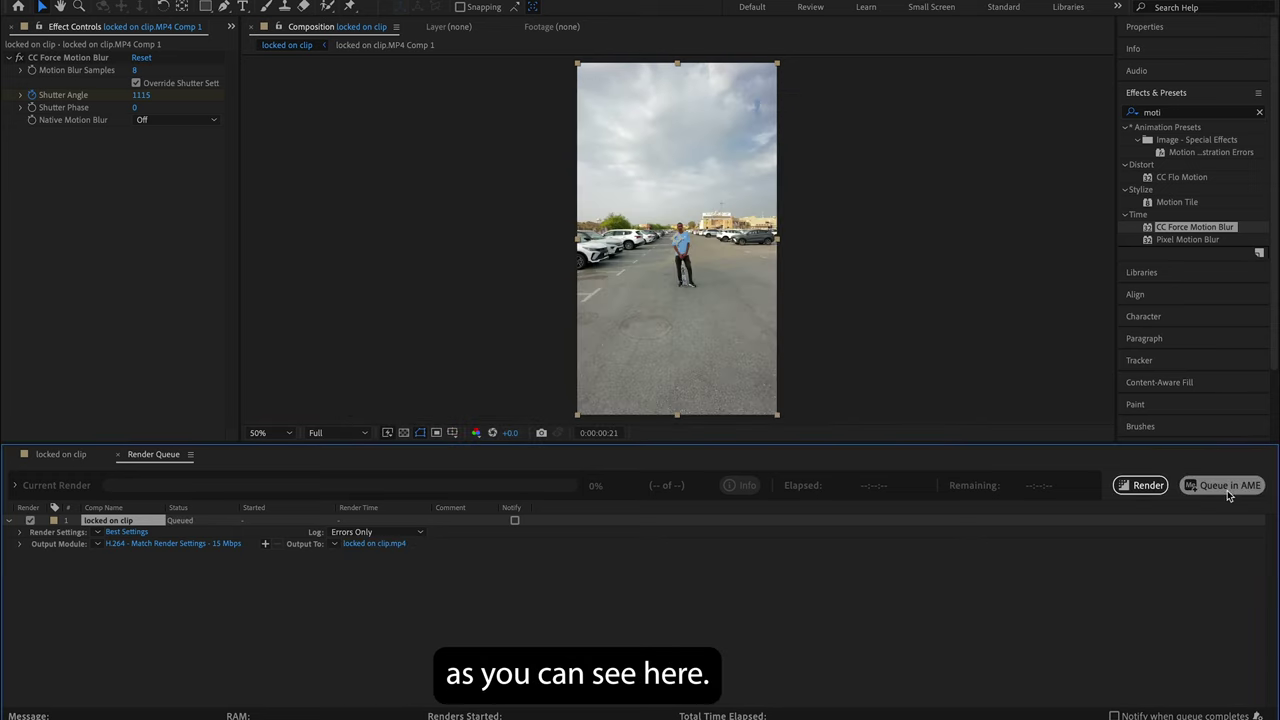
pyautogui.click(1142, 488)
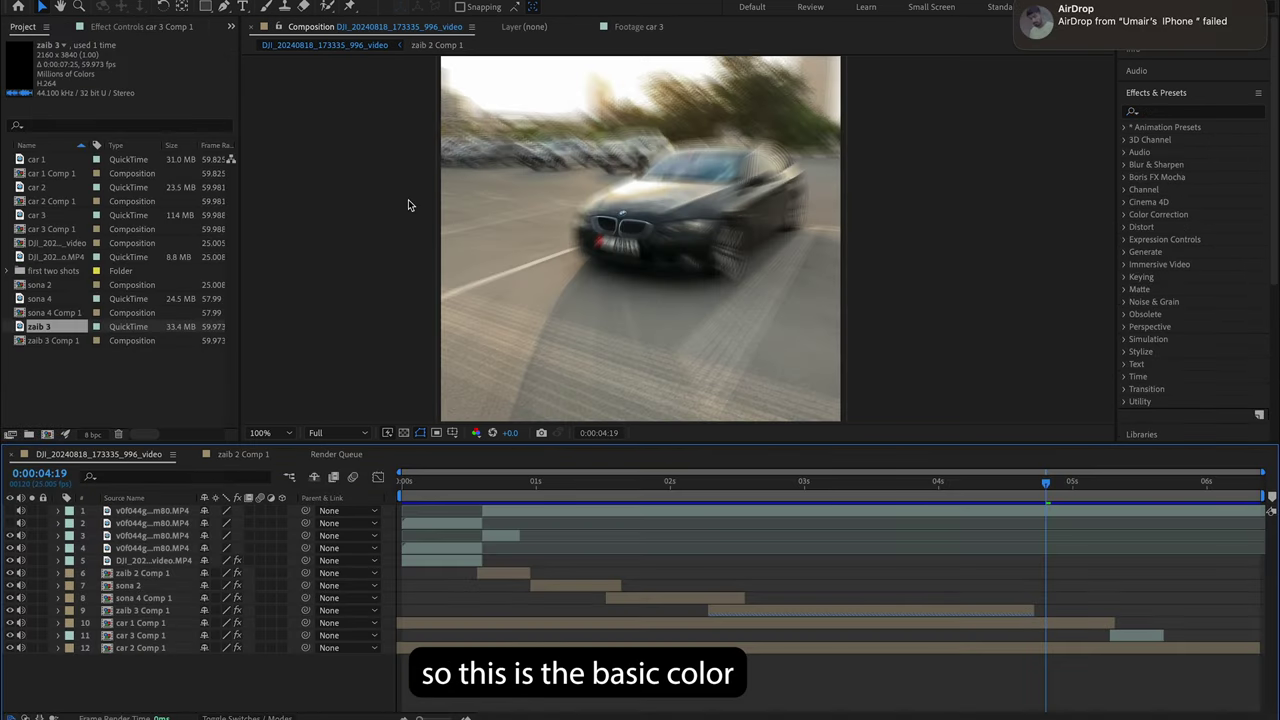
# Rewind the twelve-layer car edit composition and play the full edit through
pyautogui.moveTo(1046, 482); pyautogui.dragTo(100, 452)
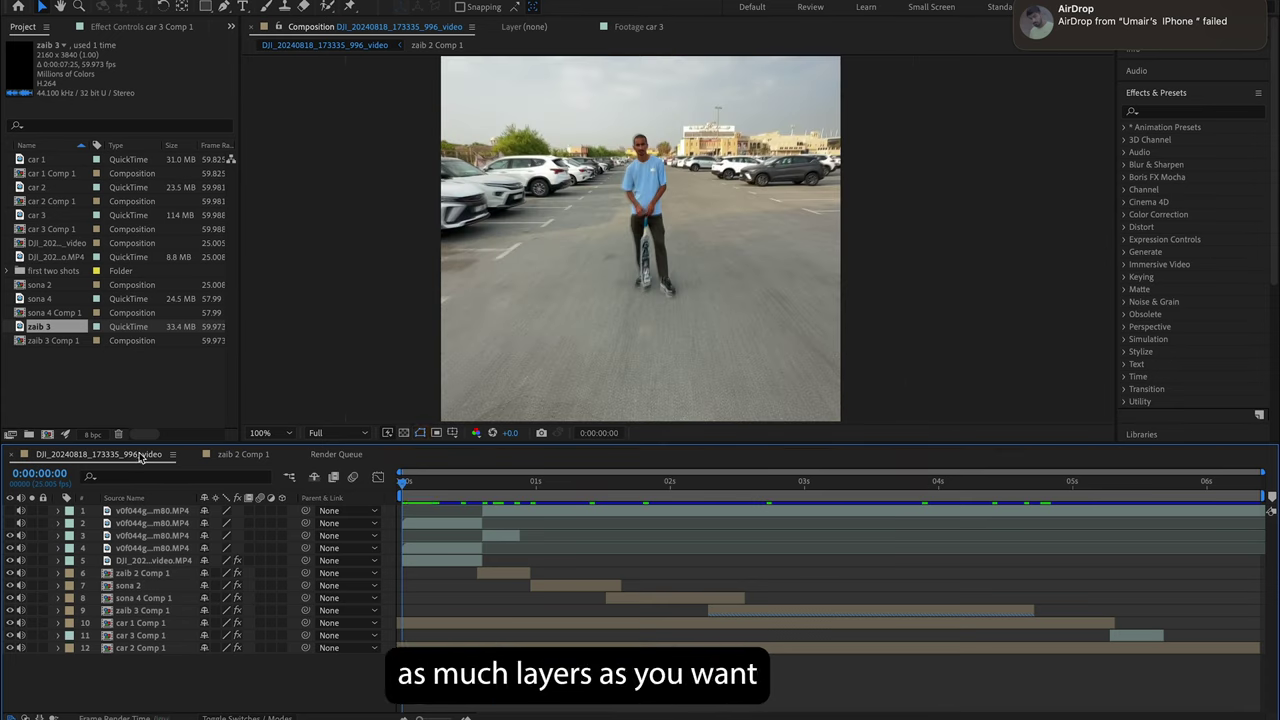
pyautogui.press('space')
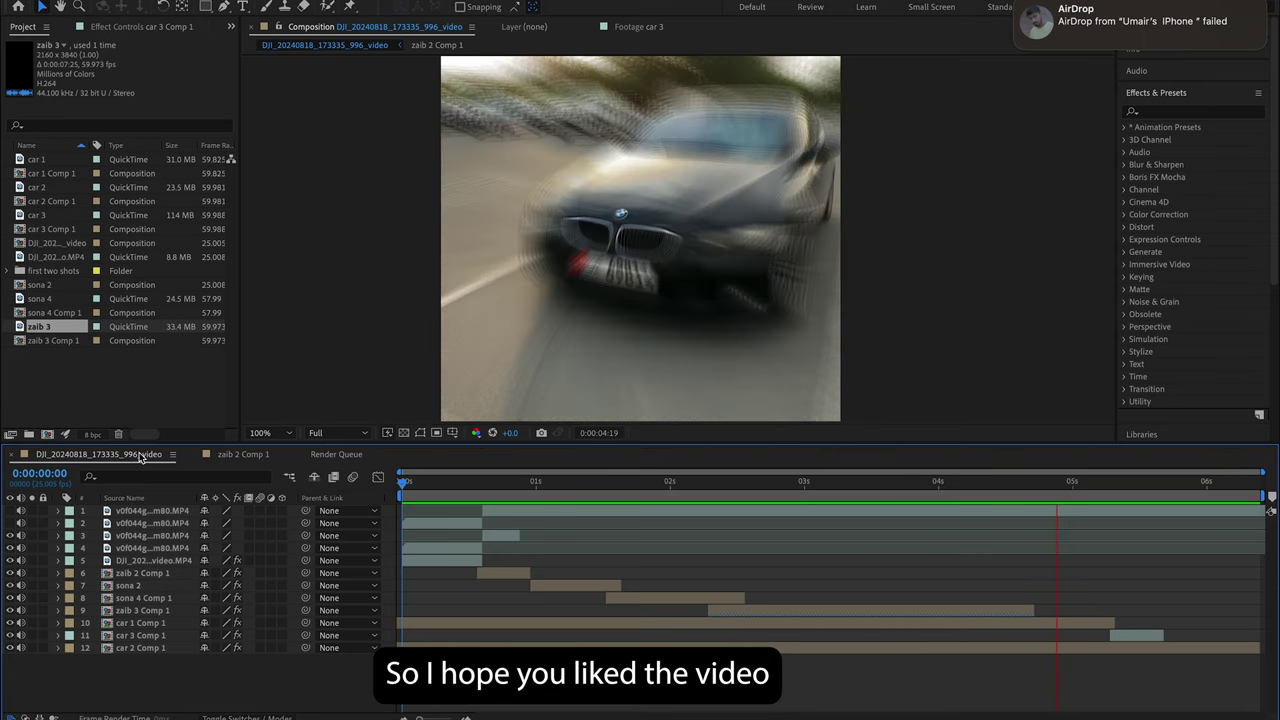
pyautogui.press('space')
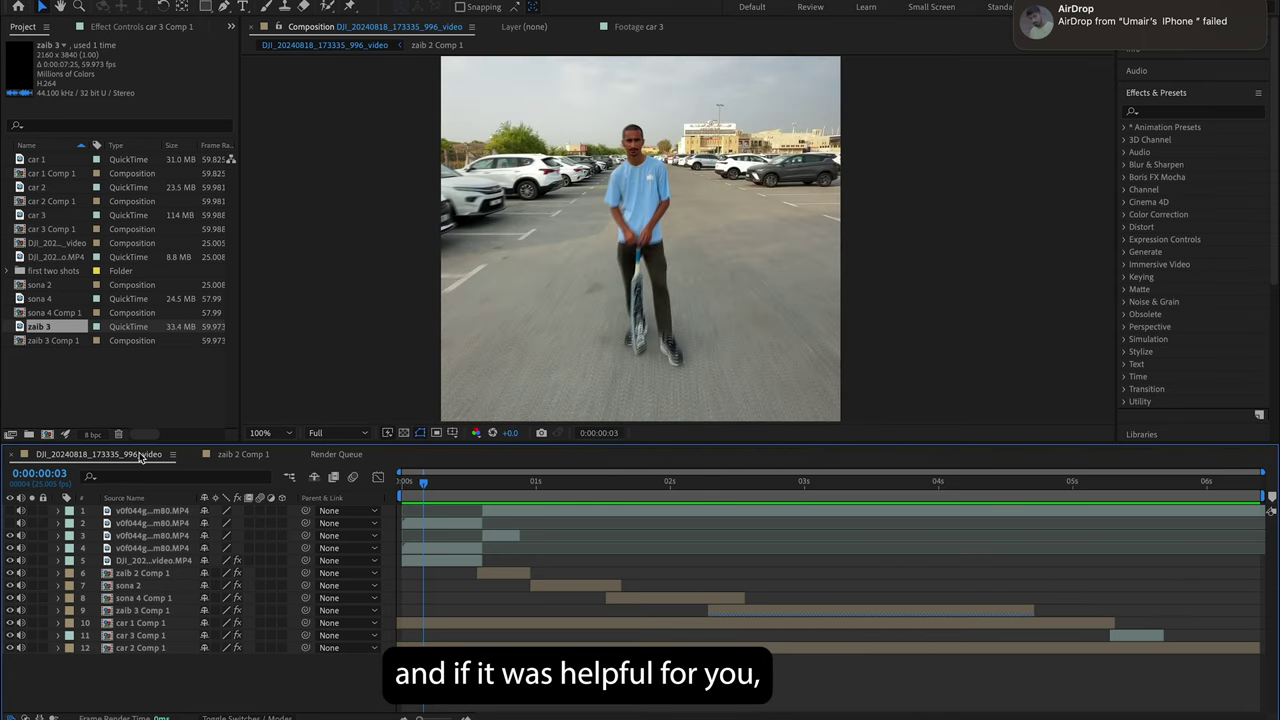